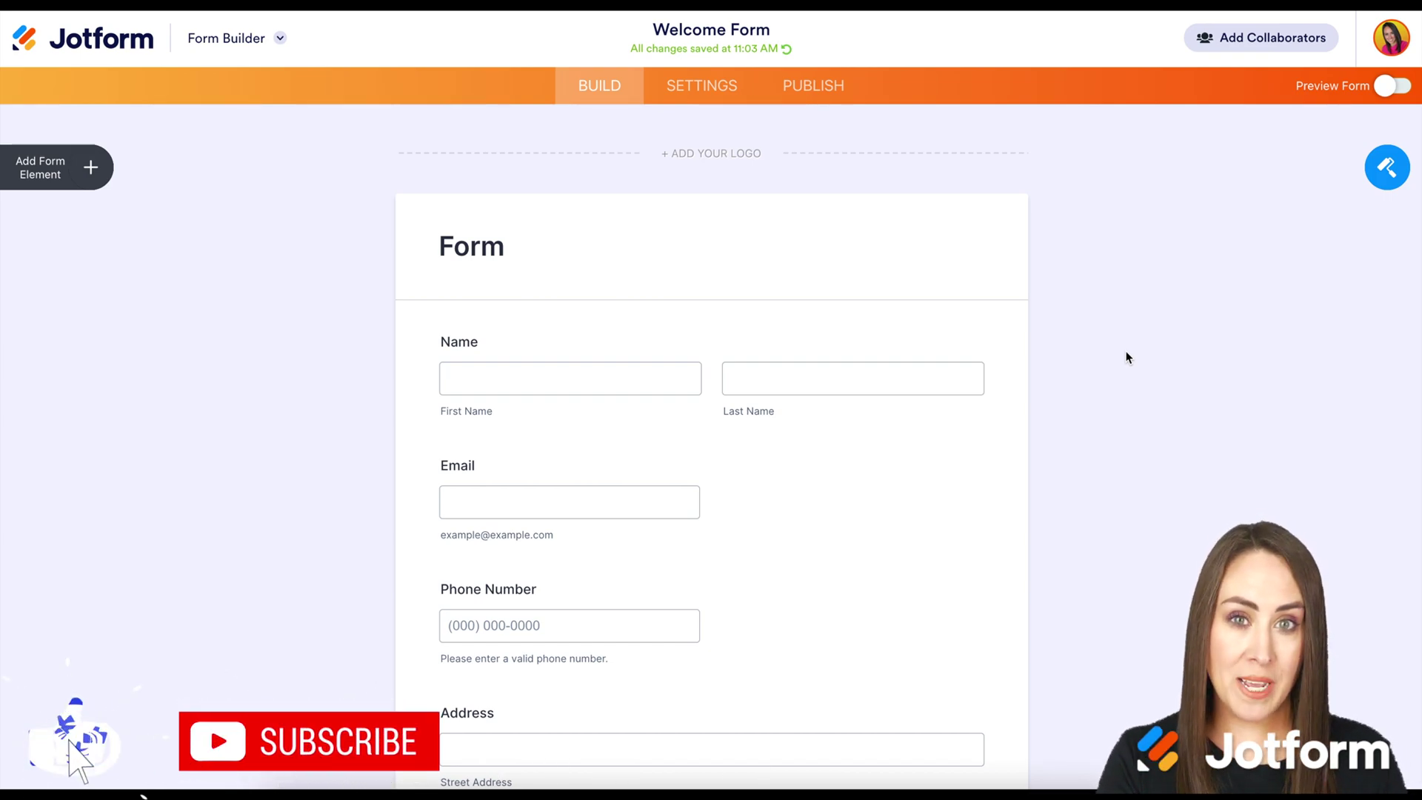
Step: Find the HubSpot integration in the Welcome Form's integrations by searching 'hub'
left_click(710, 94)
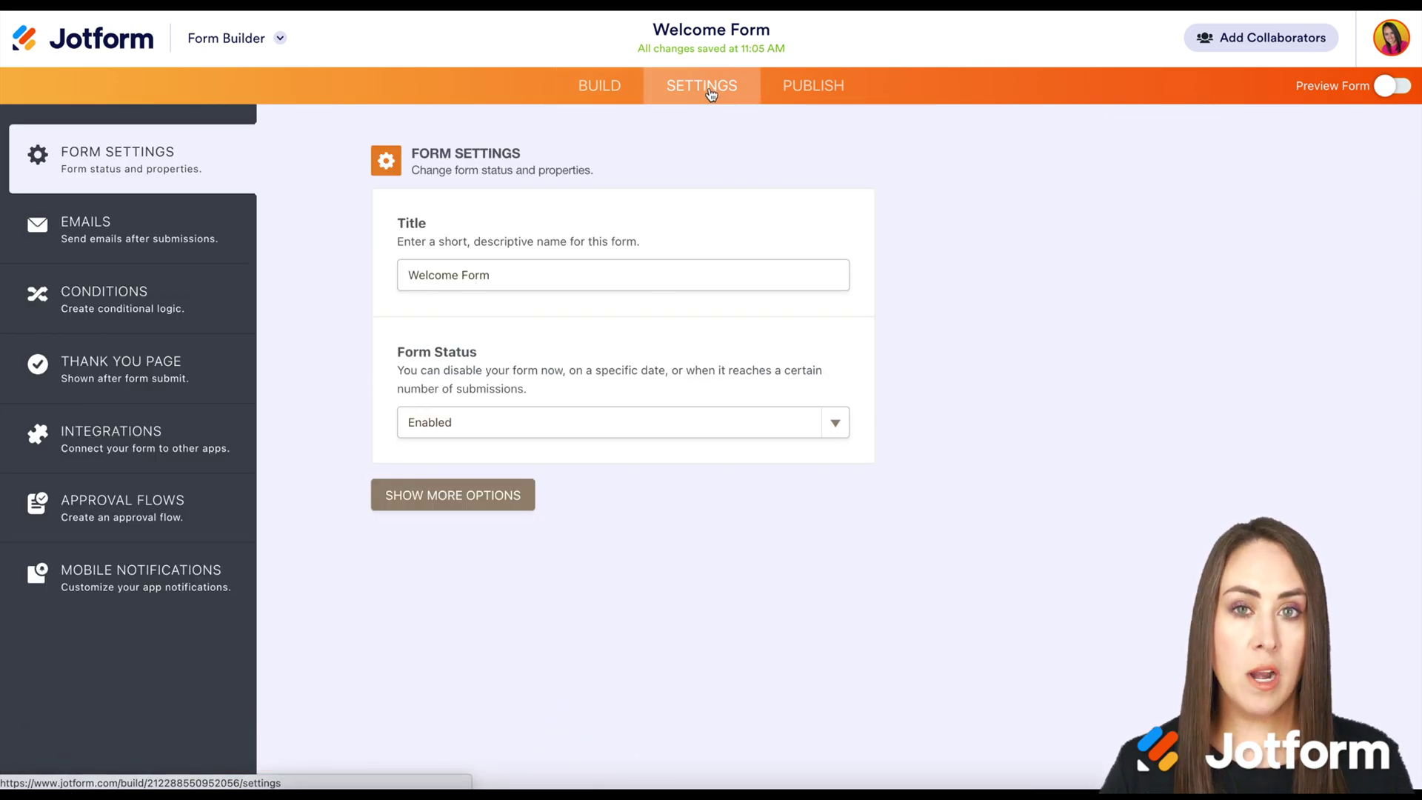
left_click(106, 448)
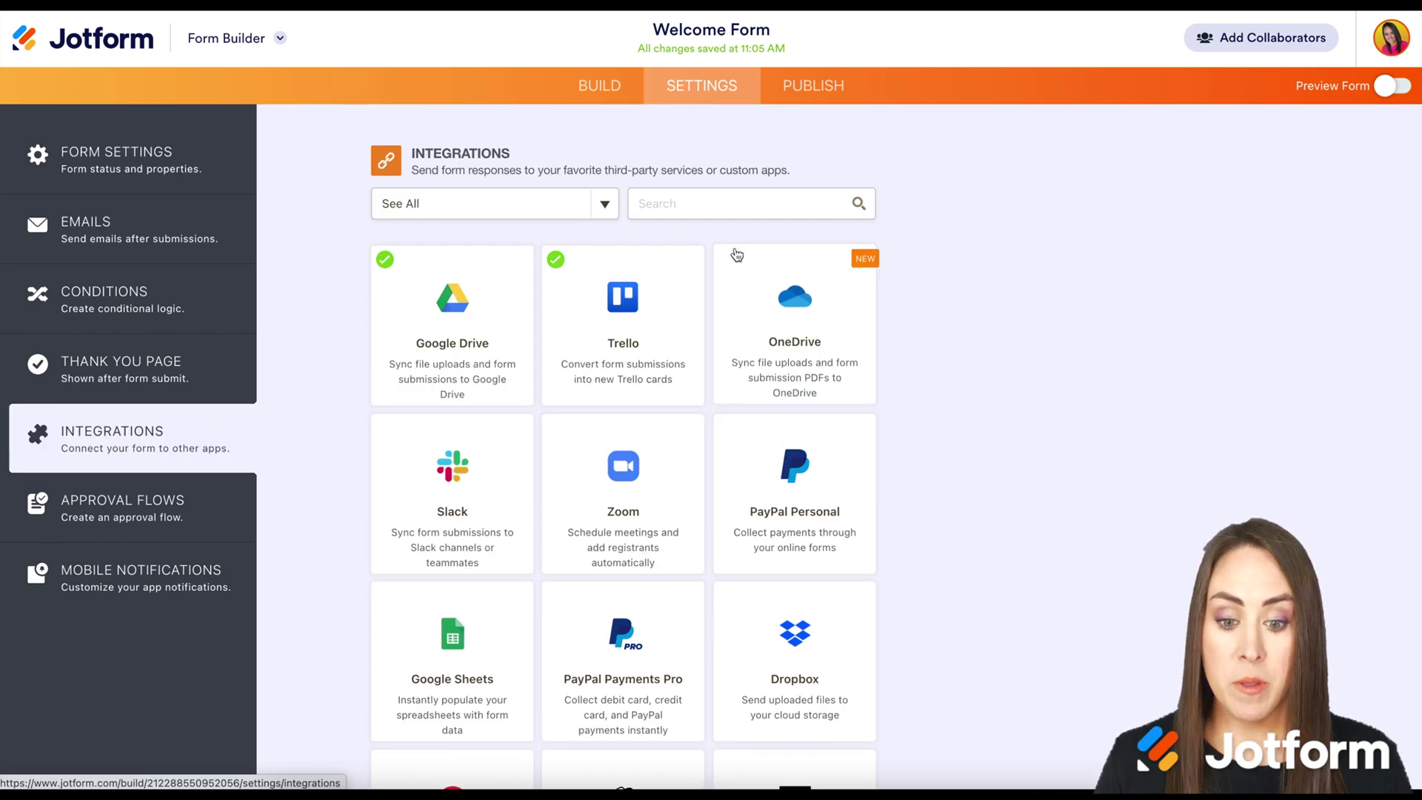
left_click(719, 209)
type("hub")
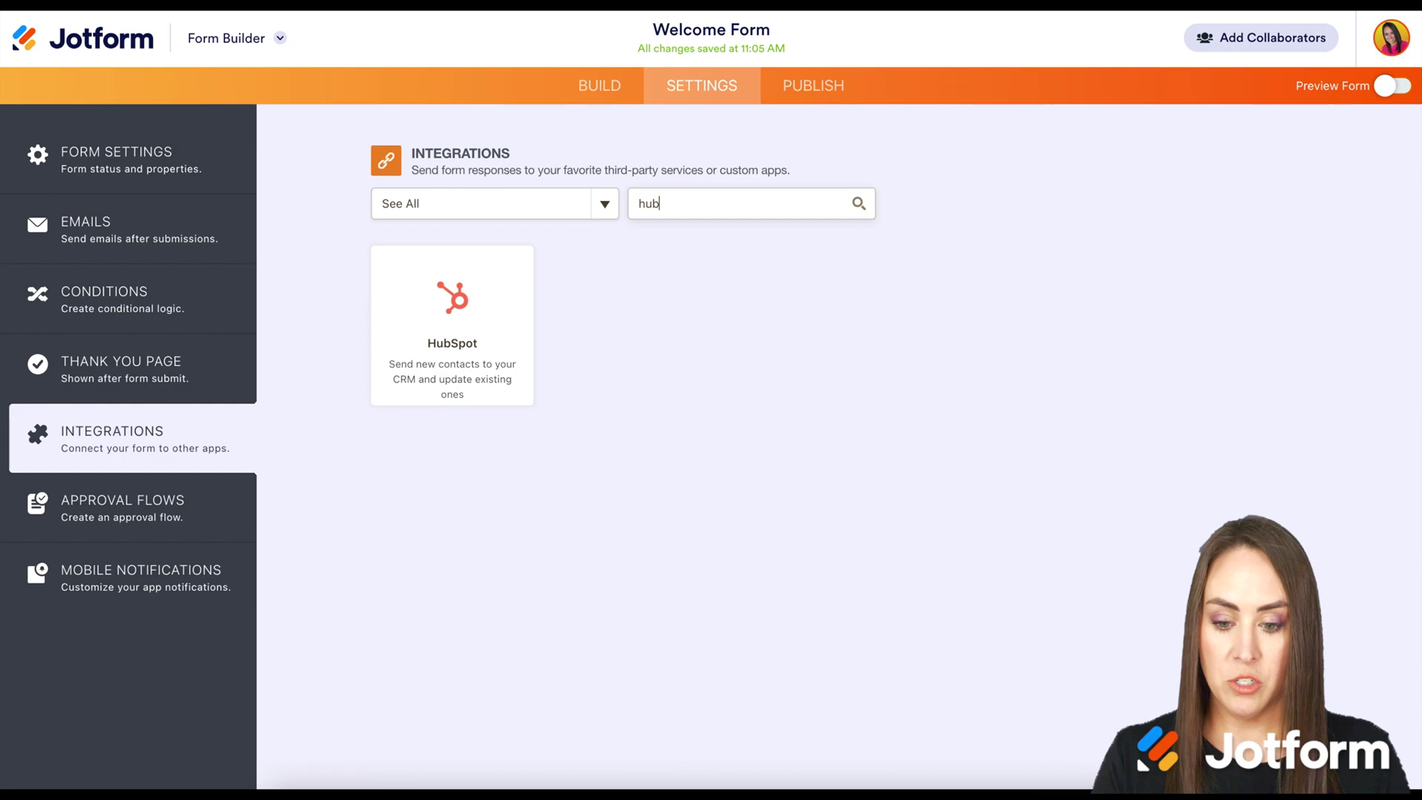
left_click(435, 324)
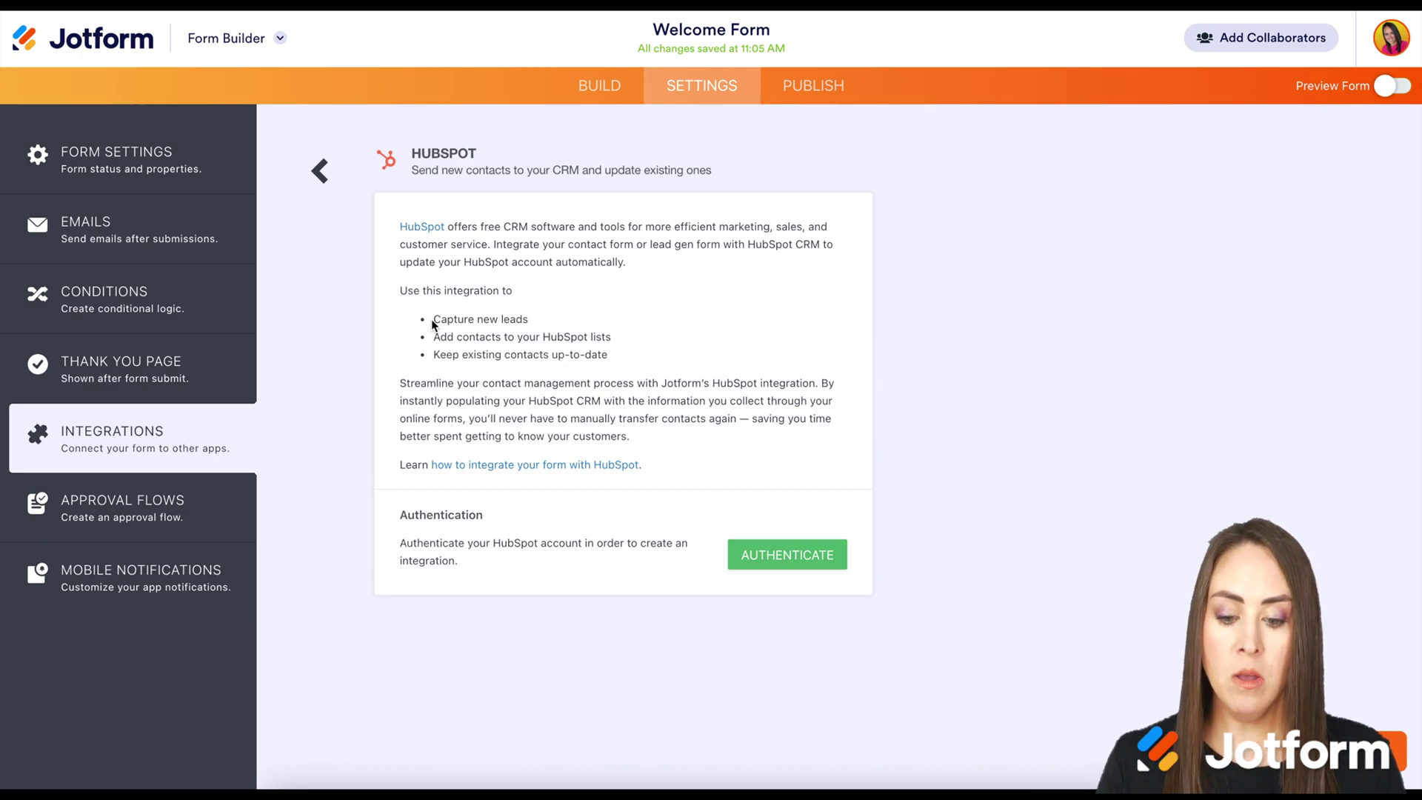
Step: Authenticate the HubSpot integration with the chosen HubSpot account
left_click(781, 563)
left_click(472, 547)
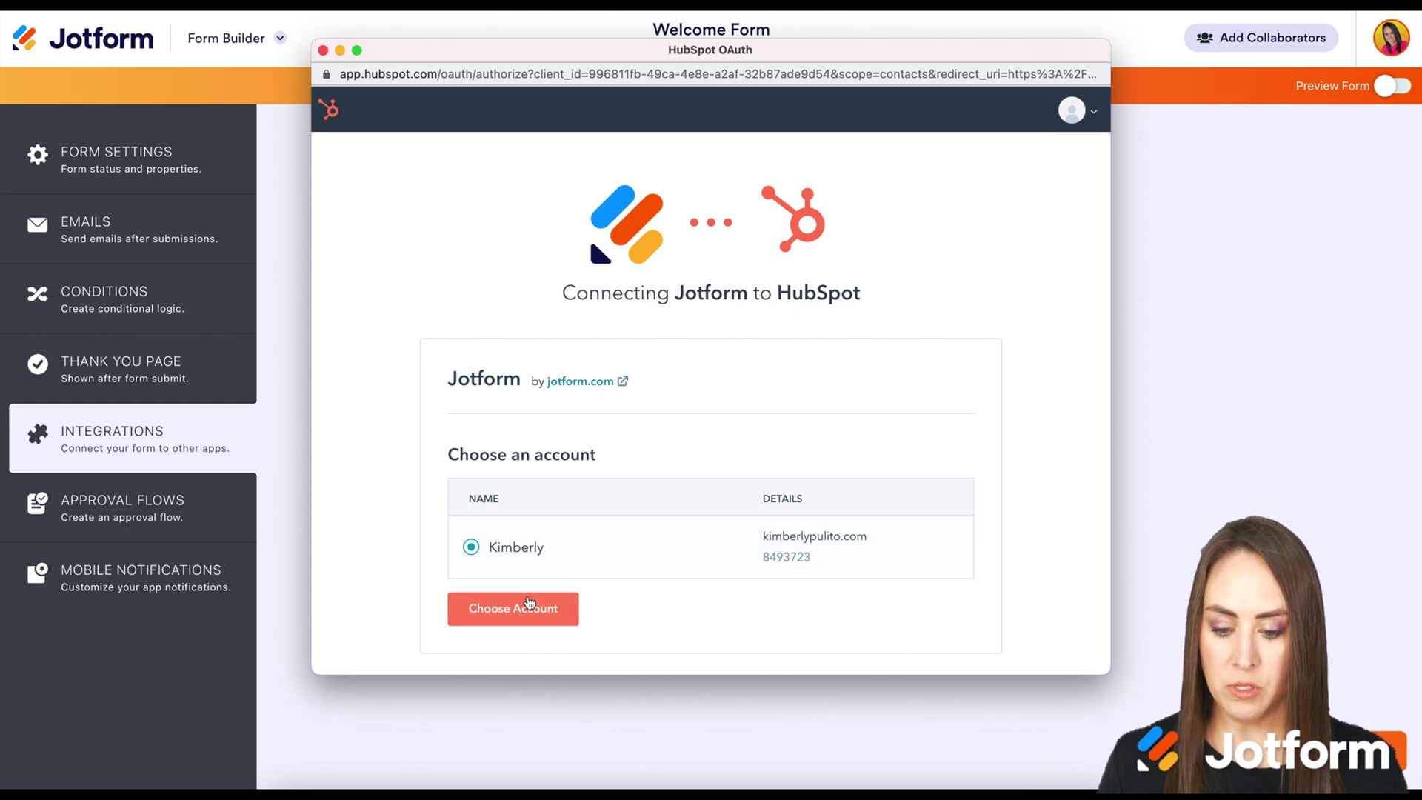
left_click(529, 602)
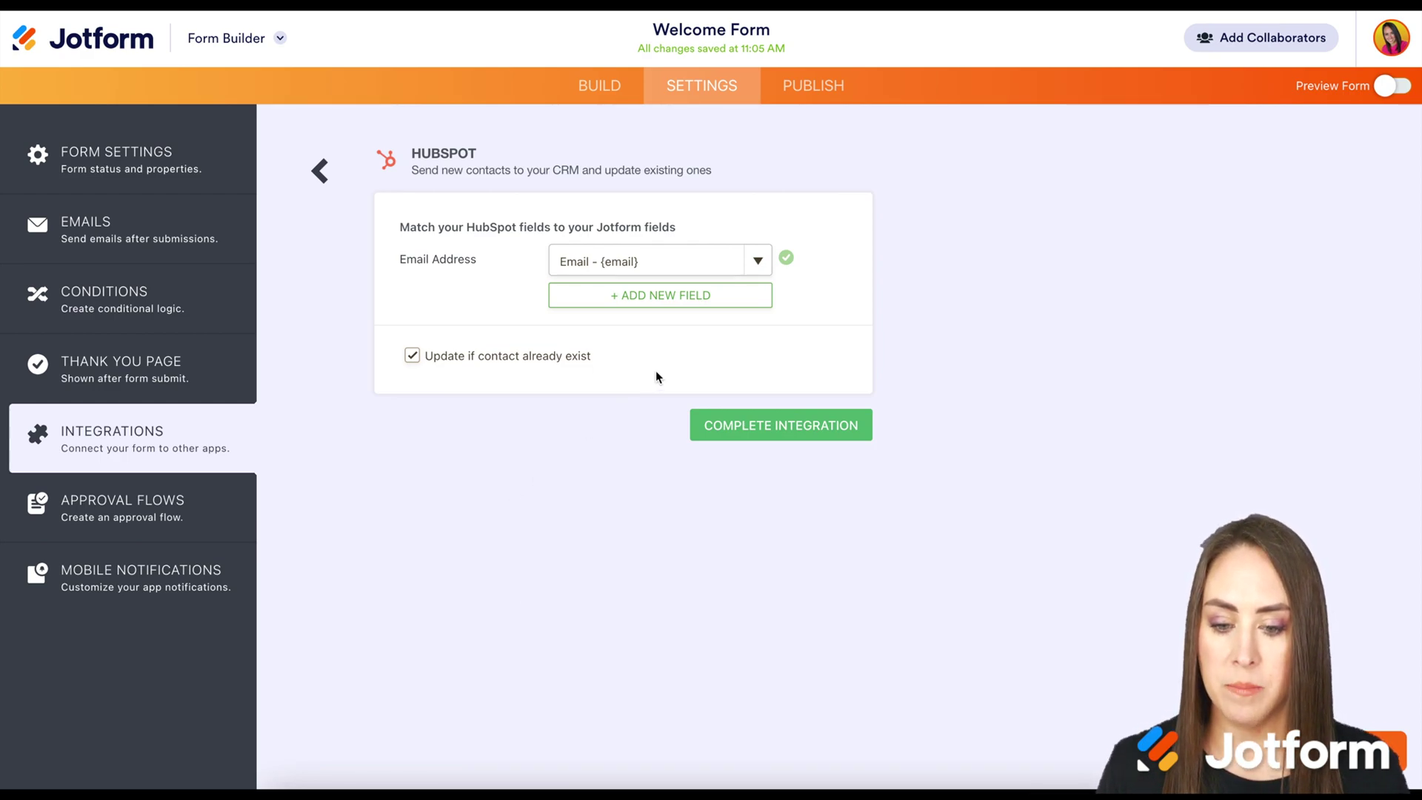
Step: Add a mapping of HubSpot's Full Name to the form's Name field
left_click(656, 296)
left_click(527, 300)
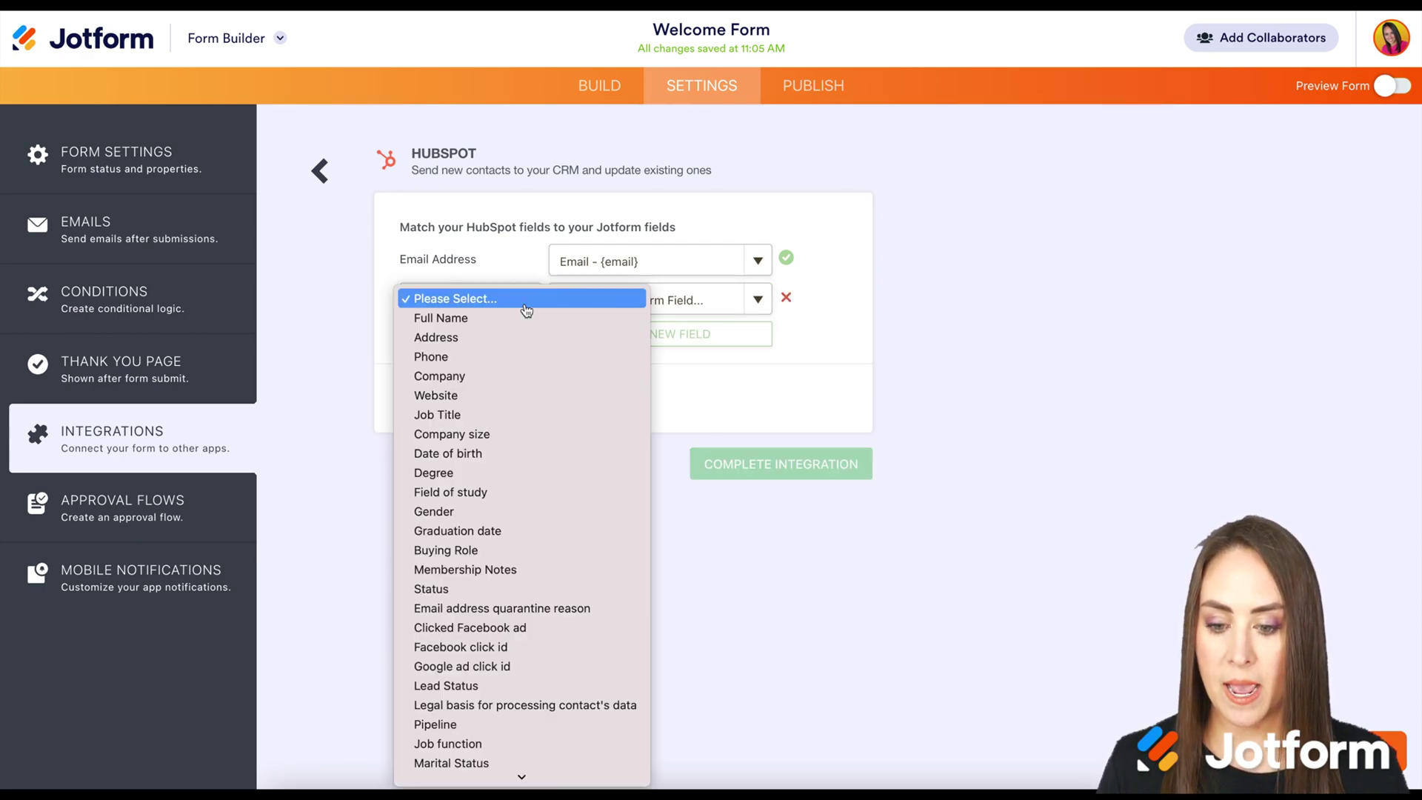
left_click(510, 323)
left_click(749, 302)
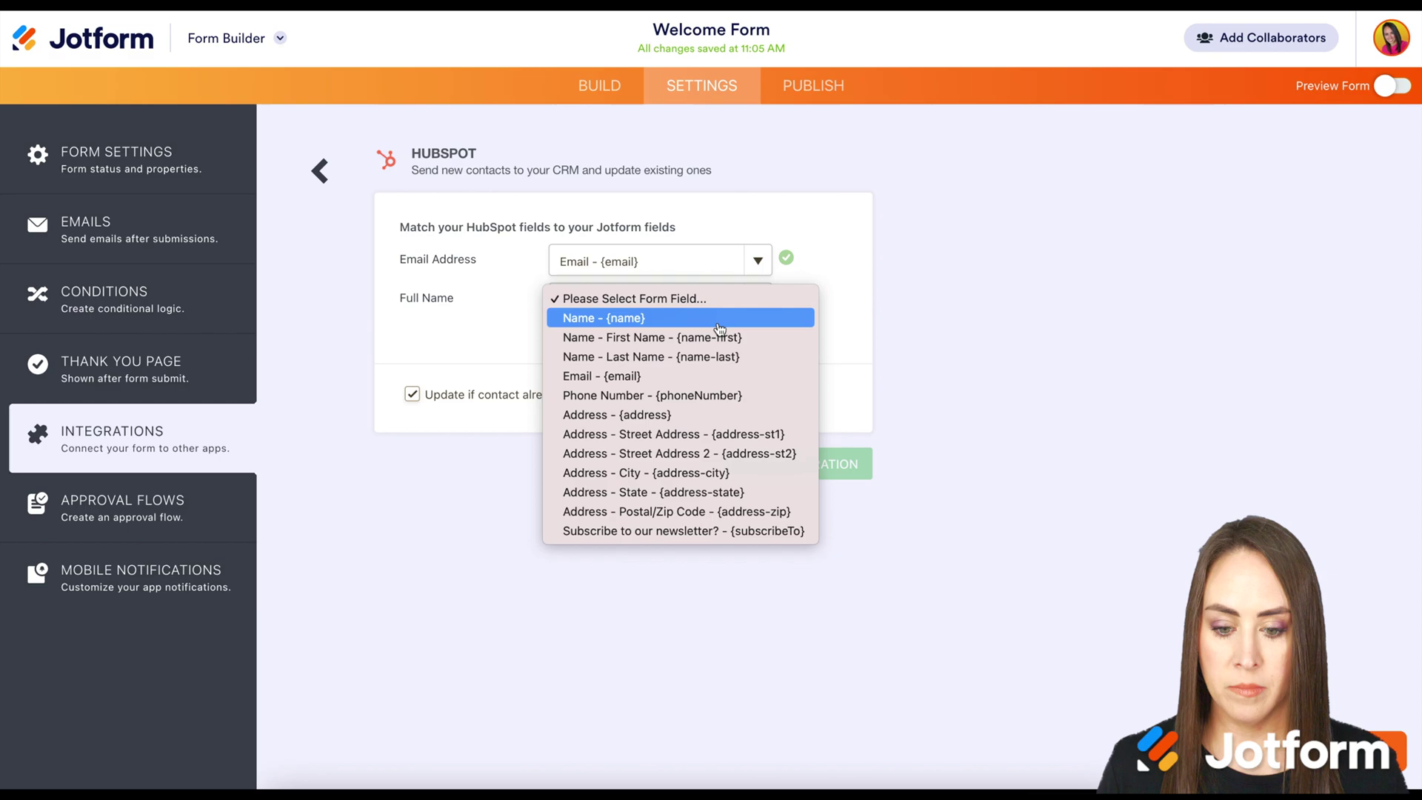
left_click(689, 317)
Step: Add a mapping of HubSpot's Address to the form's Address field
left_click(666, 334)
left_click(523, 338)
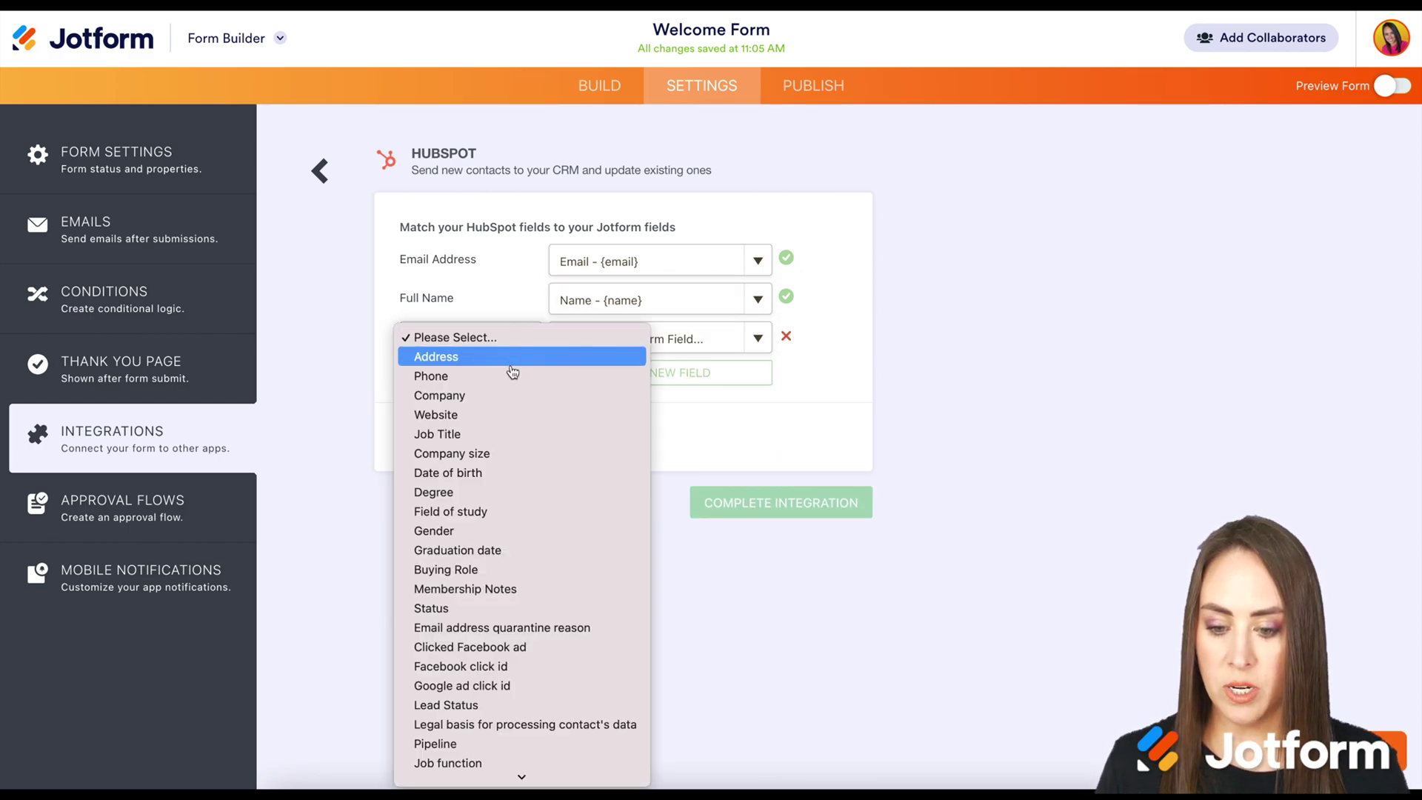
left_click(510, 358)
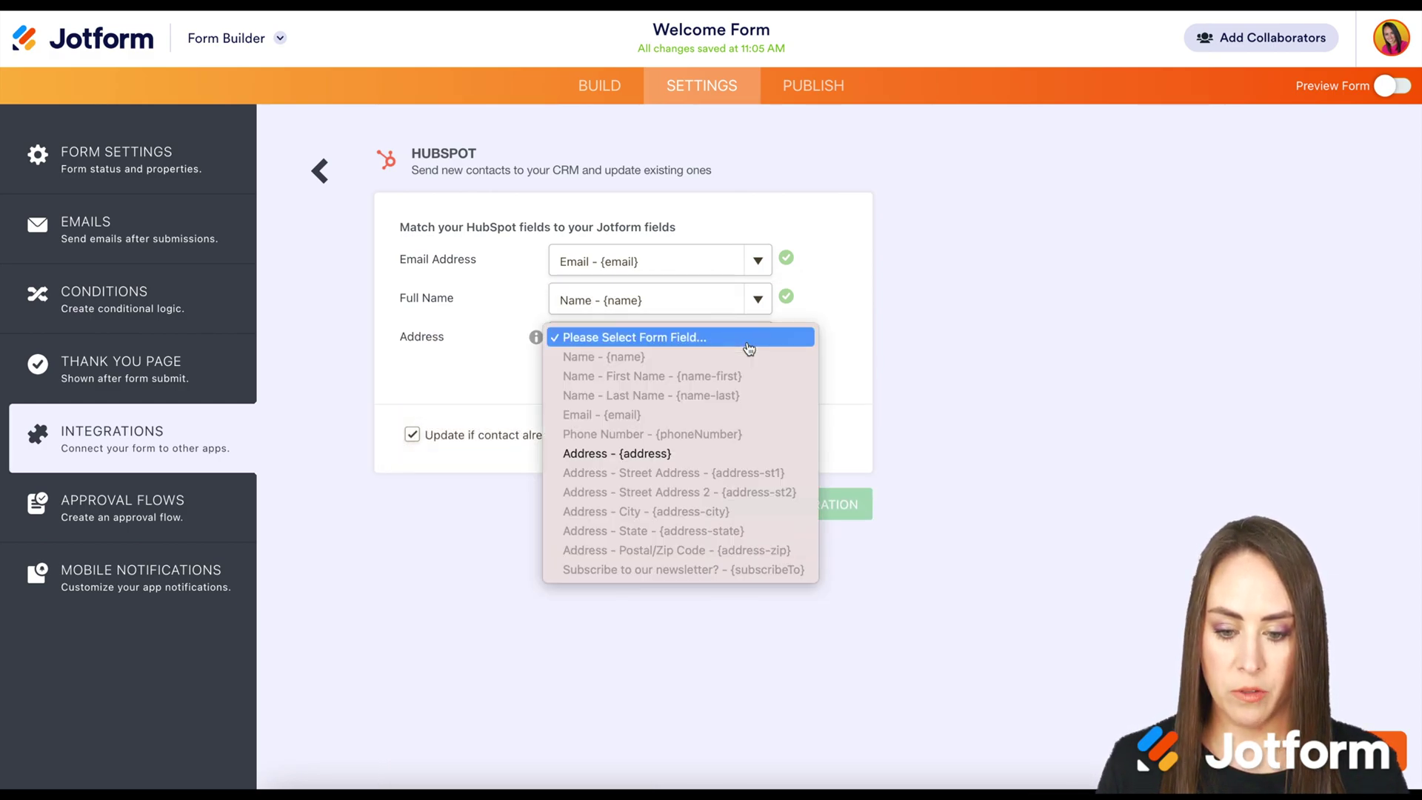
left_click(747, 340)
left_click(692, 453)
Step: Map HubSpot's Phone to the form's Phone Number field and complete the integration
left_click(660, 373)
left_click(540, 379)
left_click(518, 394)
left_click(758, 377)
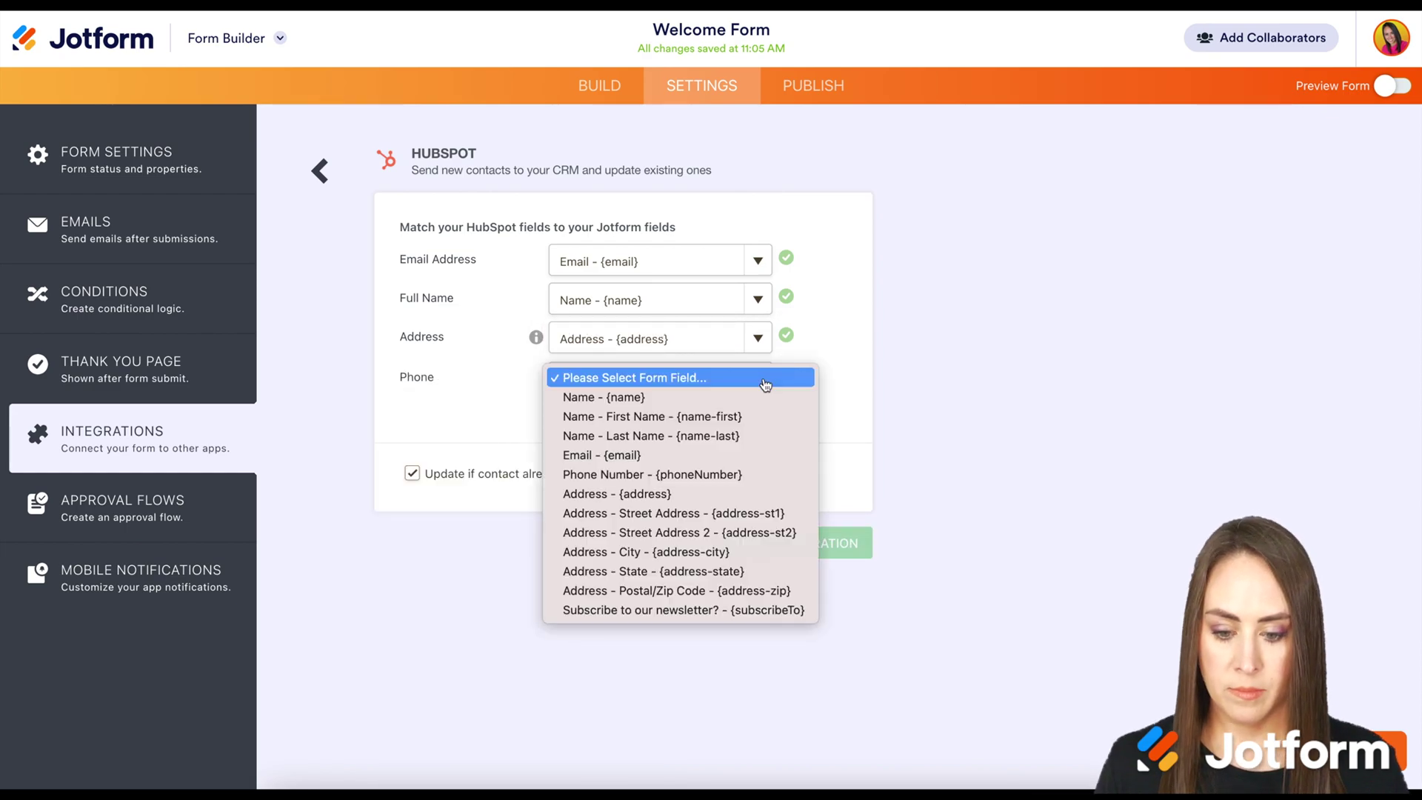
left_click(702, 471)
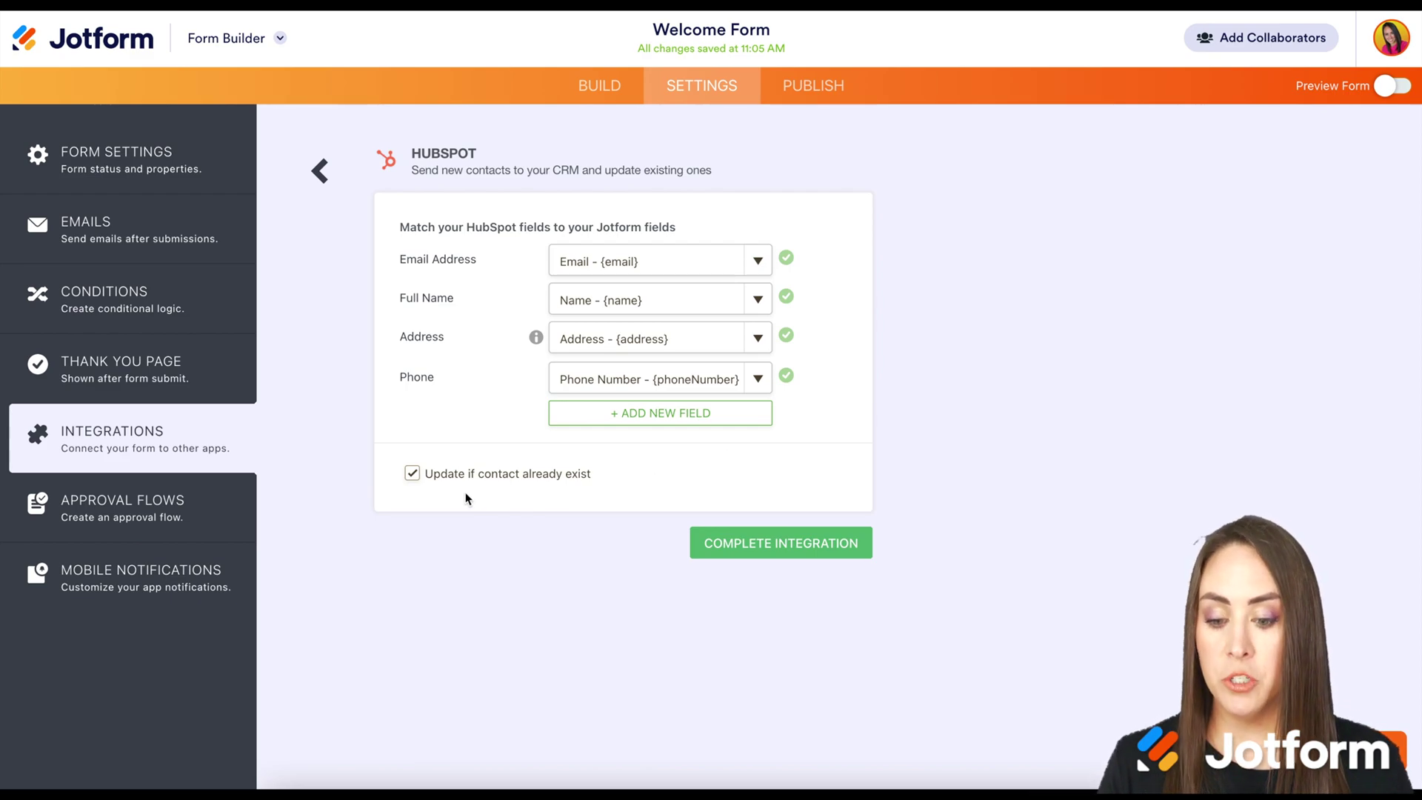
left_click(768, 548)
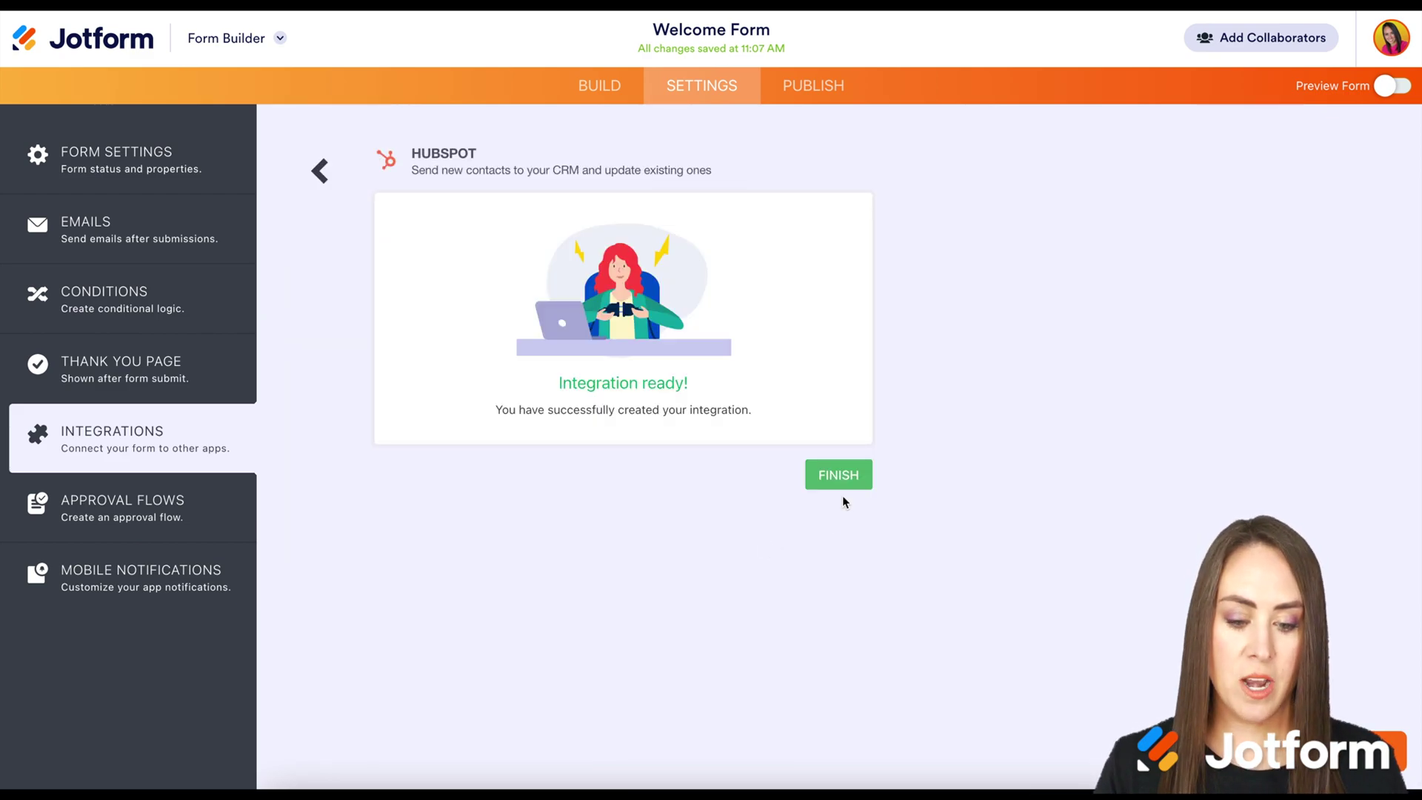
left_click(845, 484)
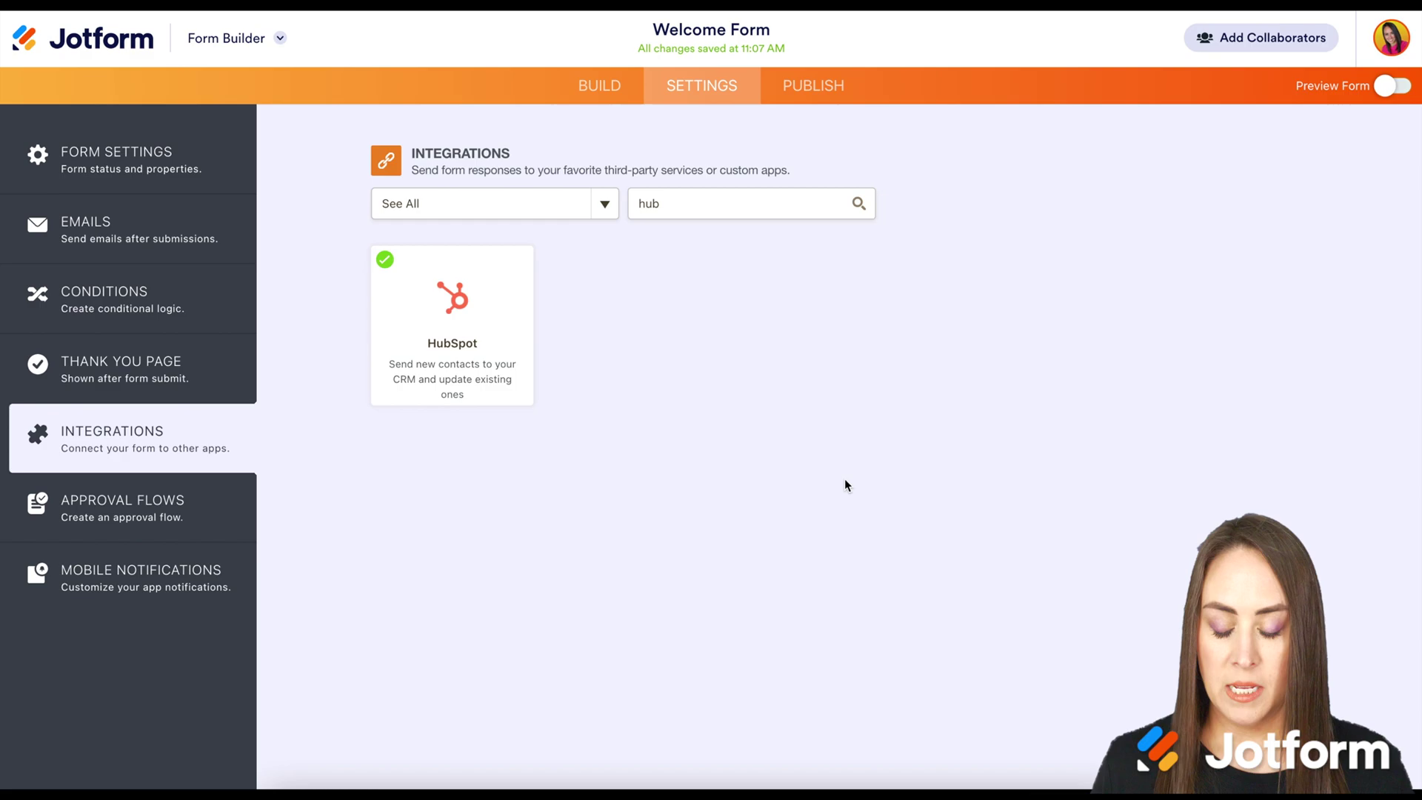
Step: Open the Welcome Form's share link from the Publish tab in a new tab
left_click(815, 93)
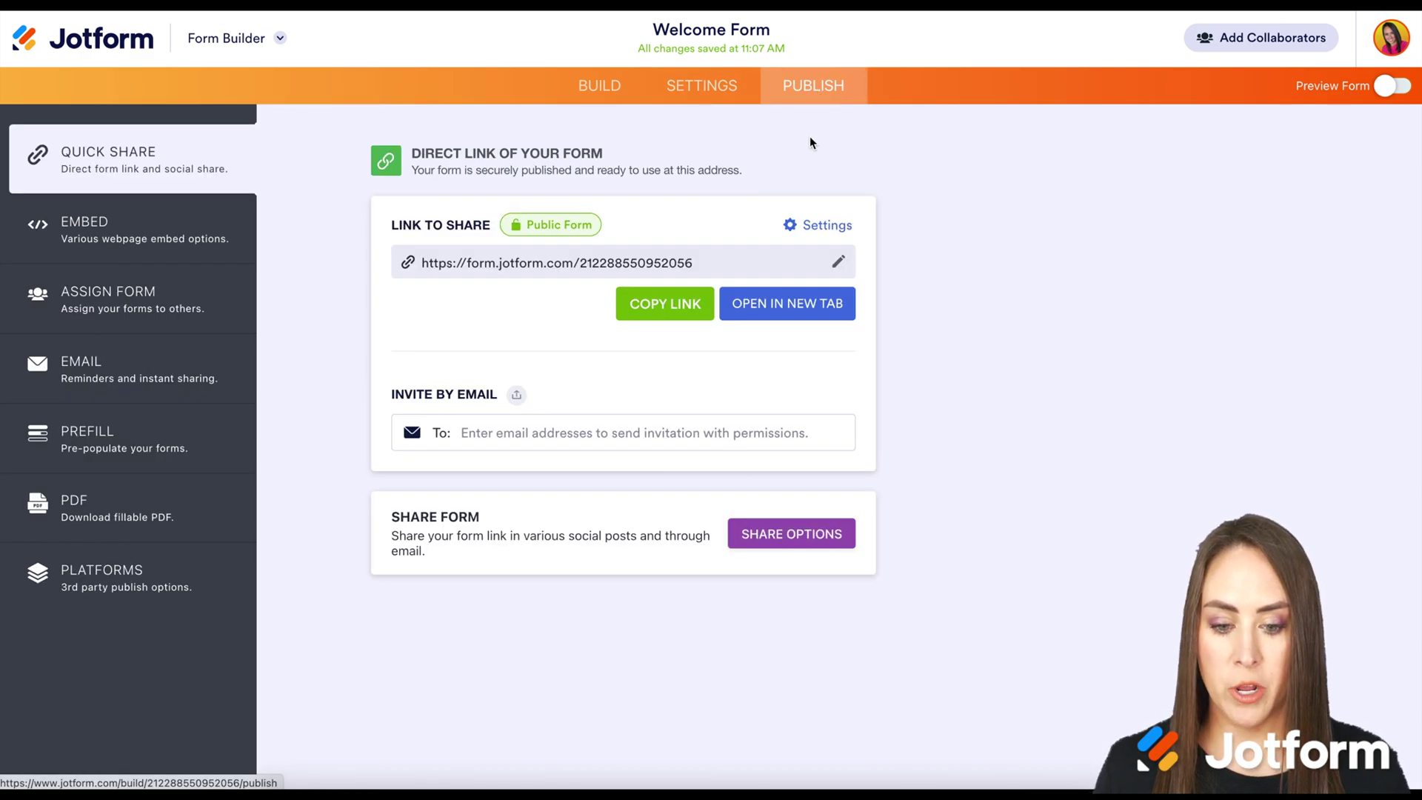
left_click(778, 305)
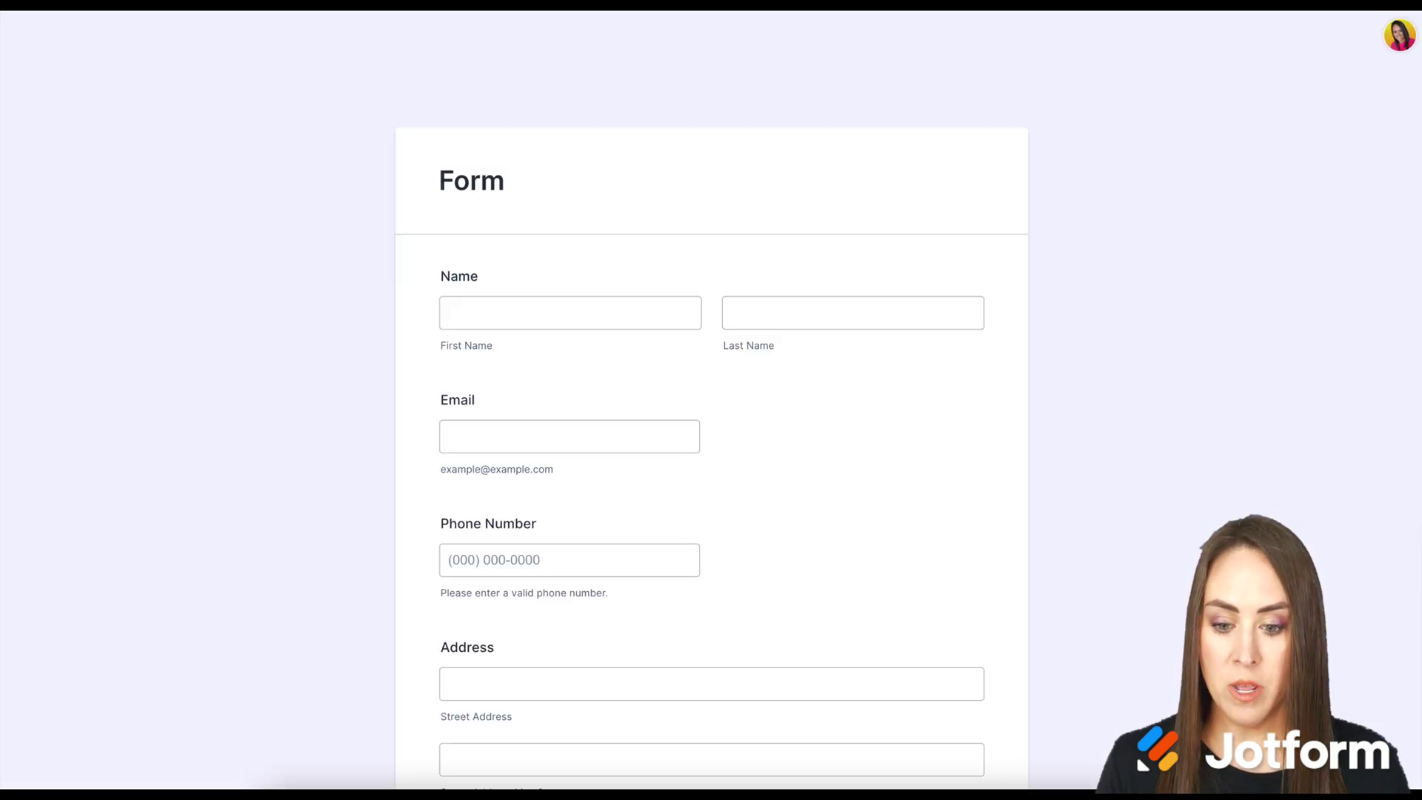
Step: Fill the live form with a test contact's name, email, phone and address, then submit
left_click(572, 281)
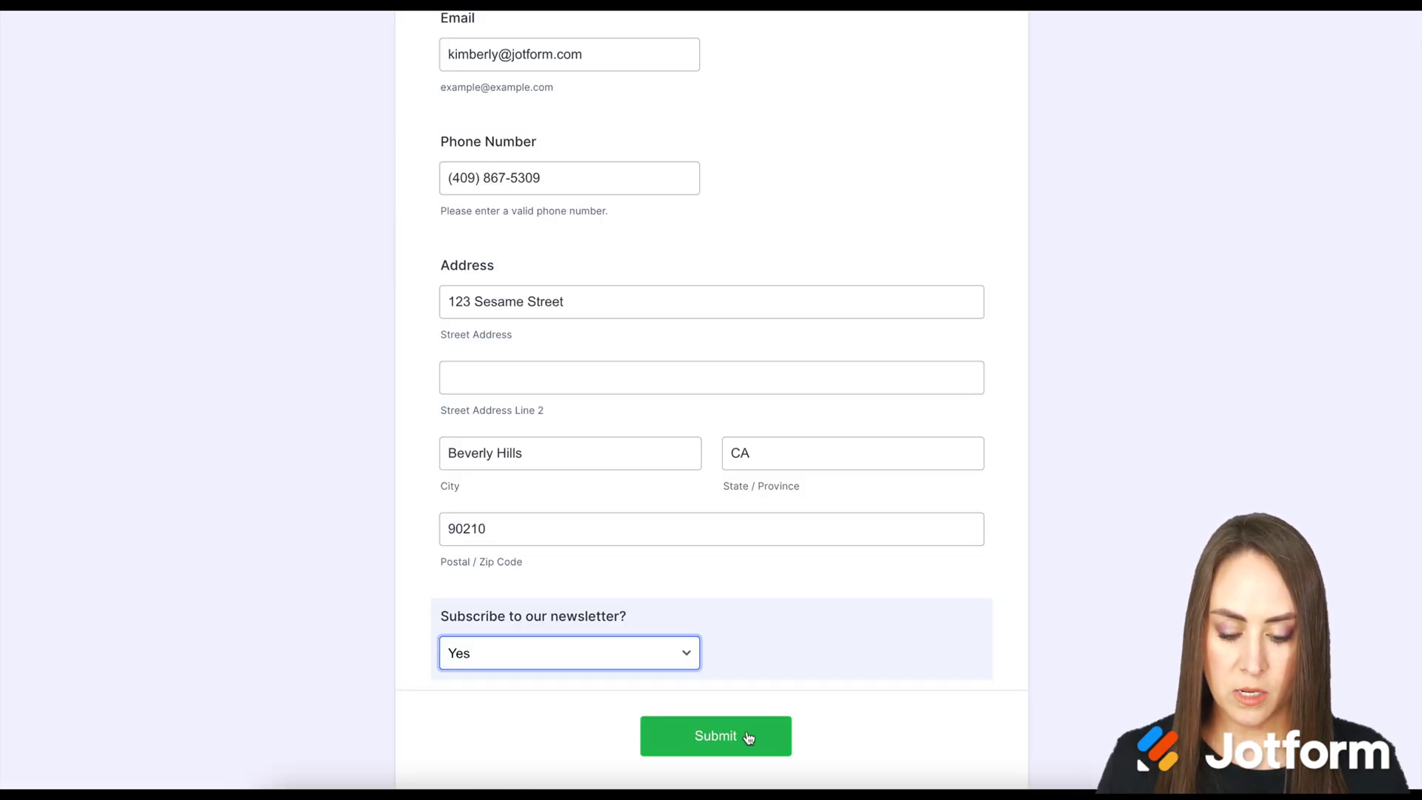
left_click(747, 737)
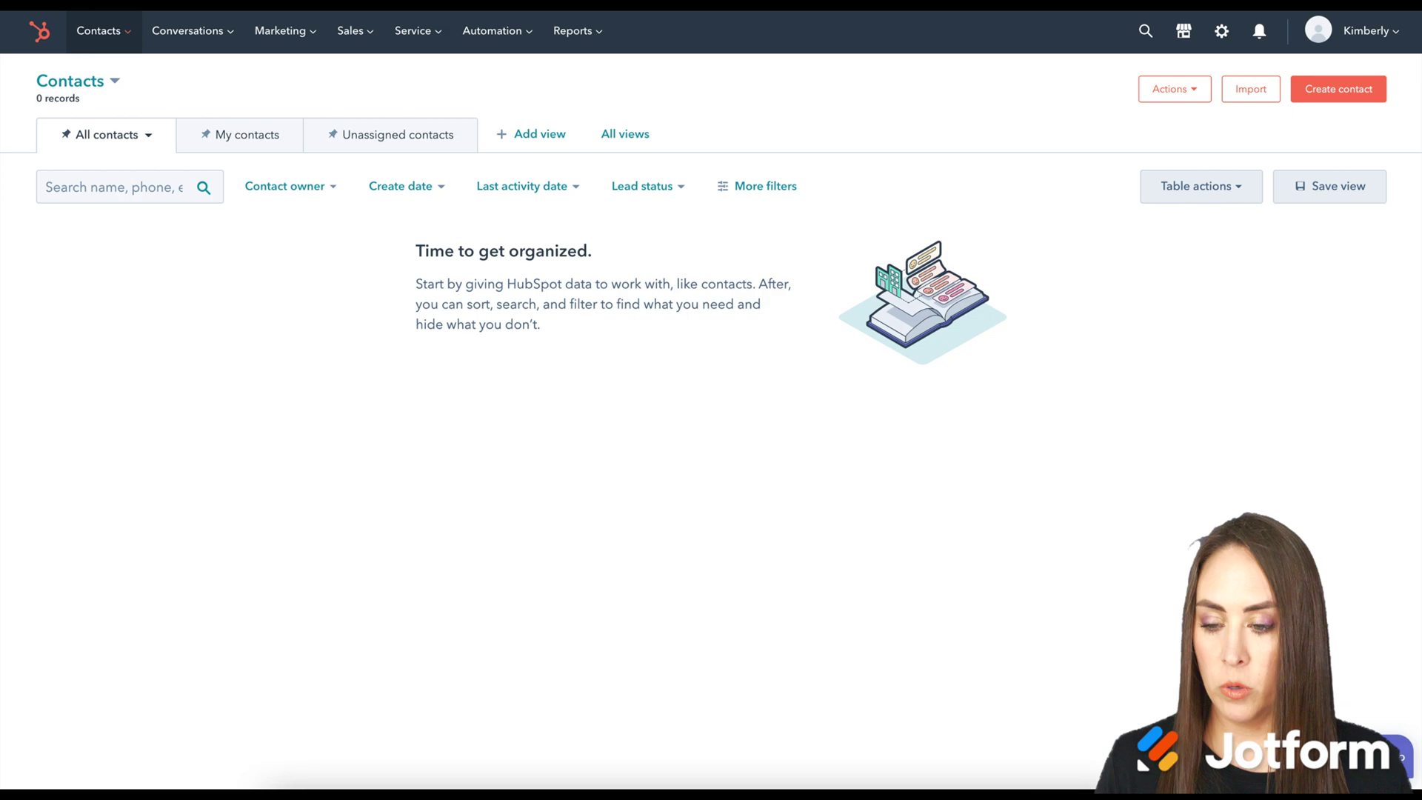
Step: Reload HubSpot Contacts, open the new test contact's record, and browse Automation and Reports menus
key("super+r")
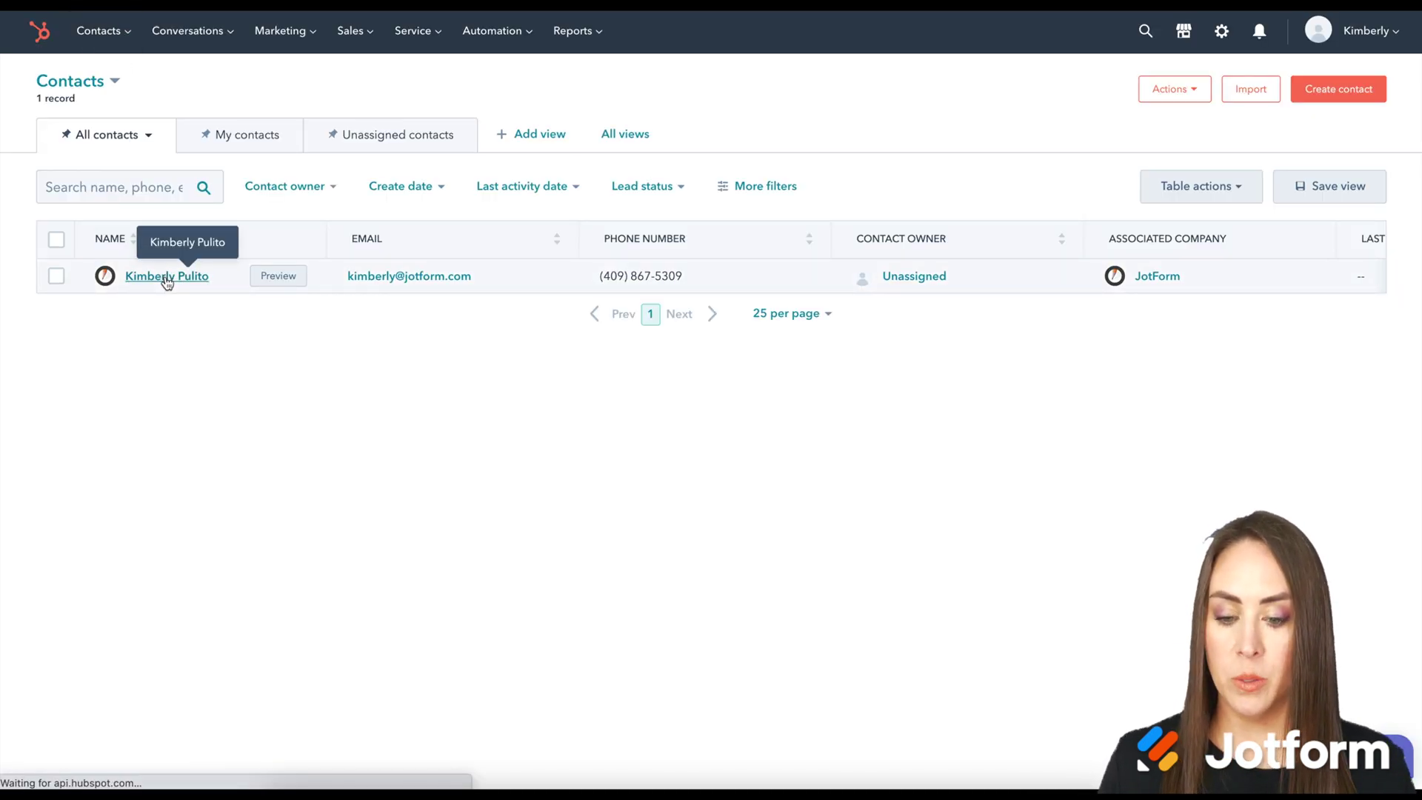
left_click(166, 278)
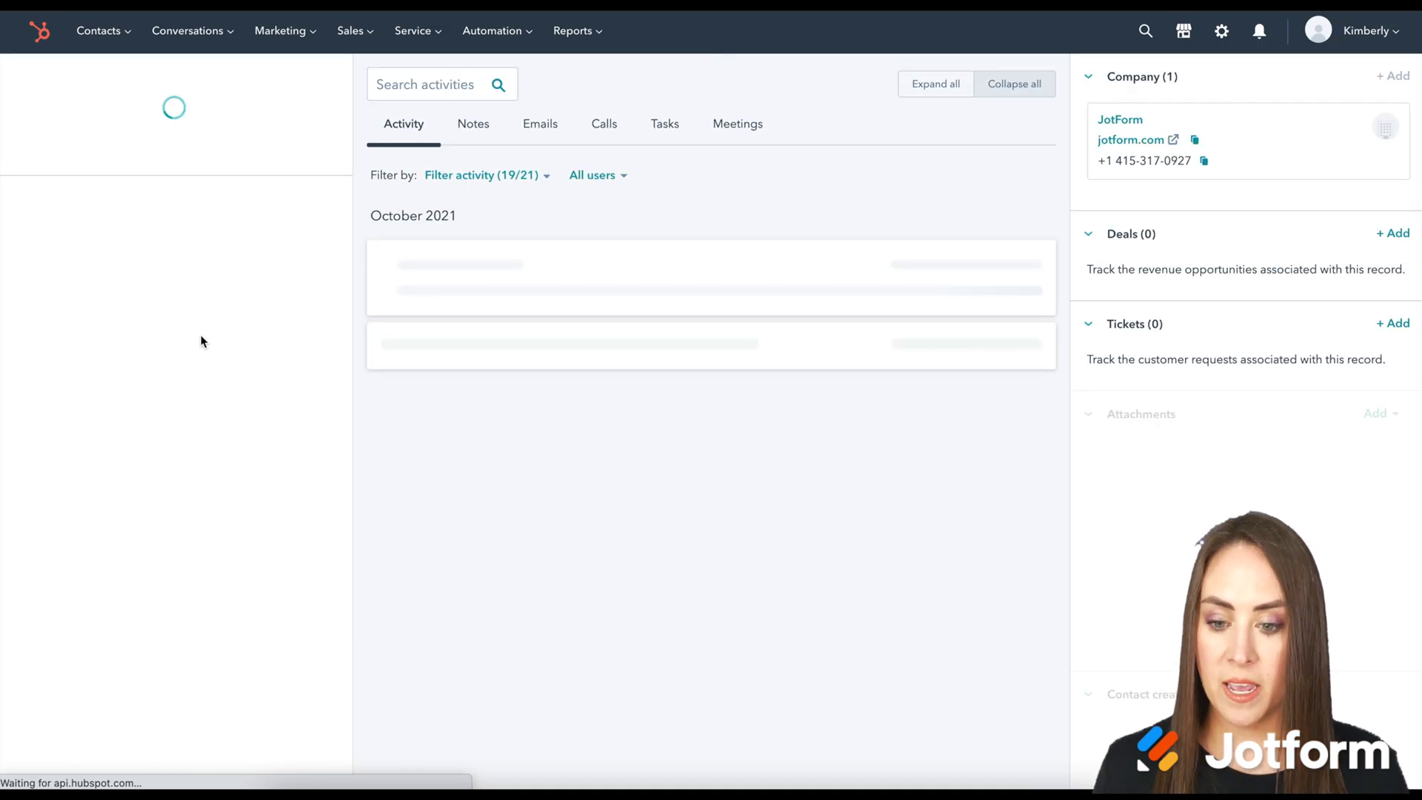
left_click(521, 34)
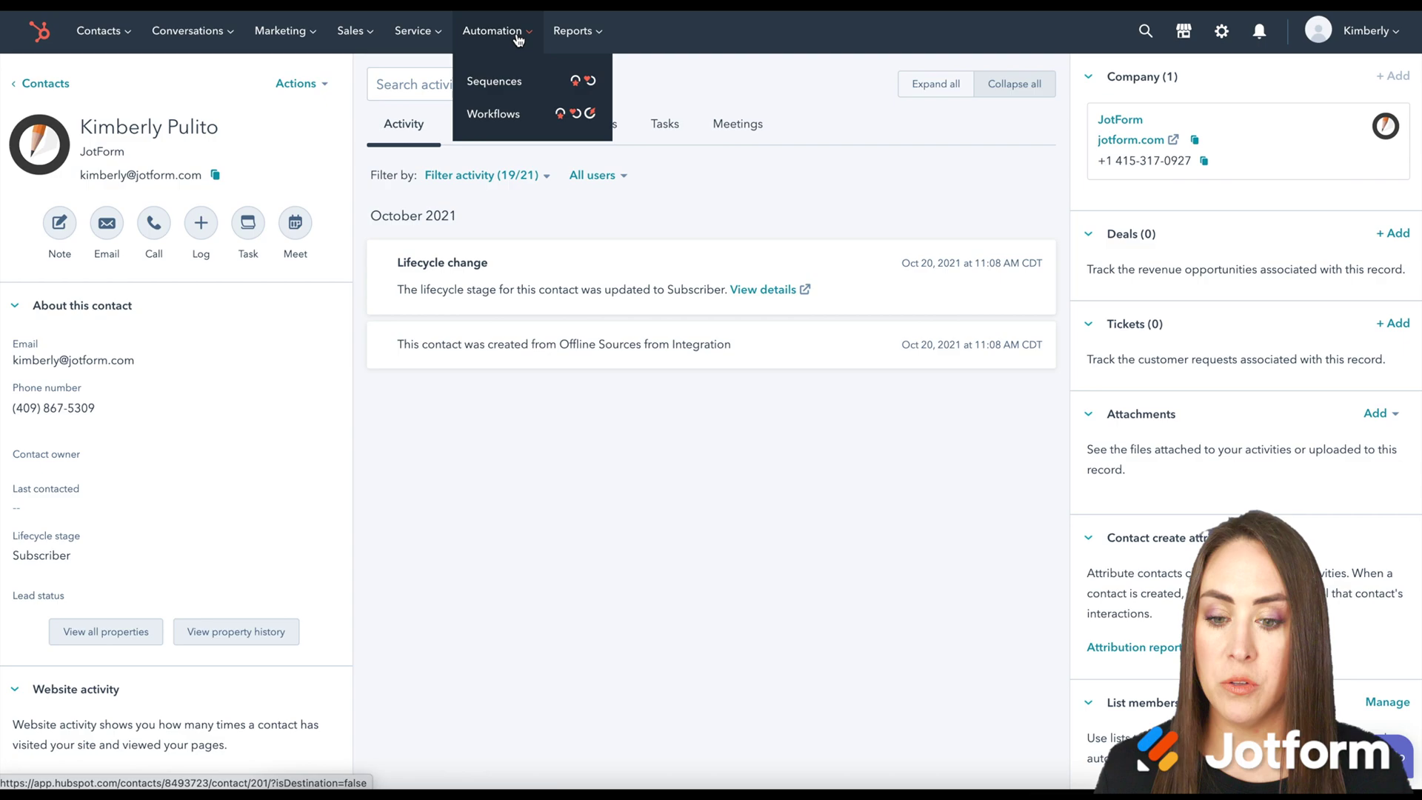
left_click(575, 31)
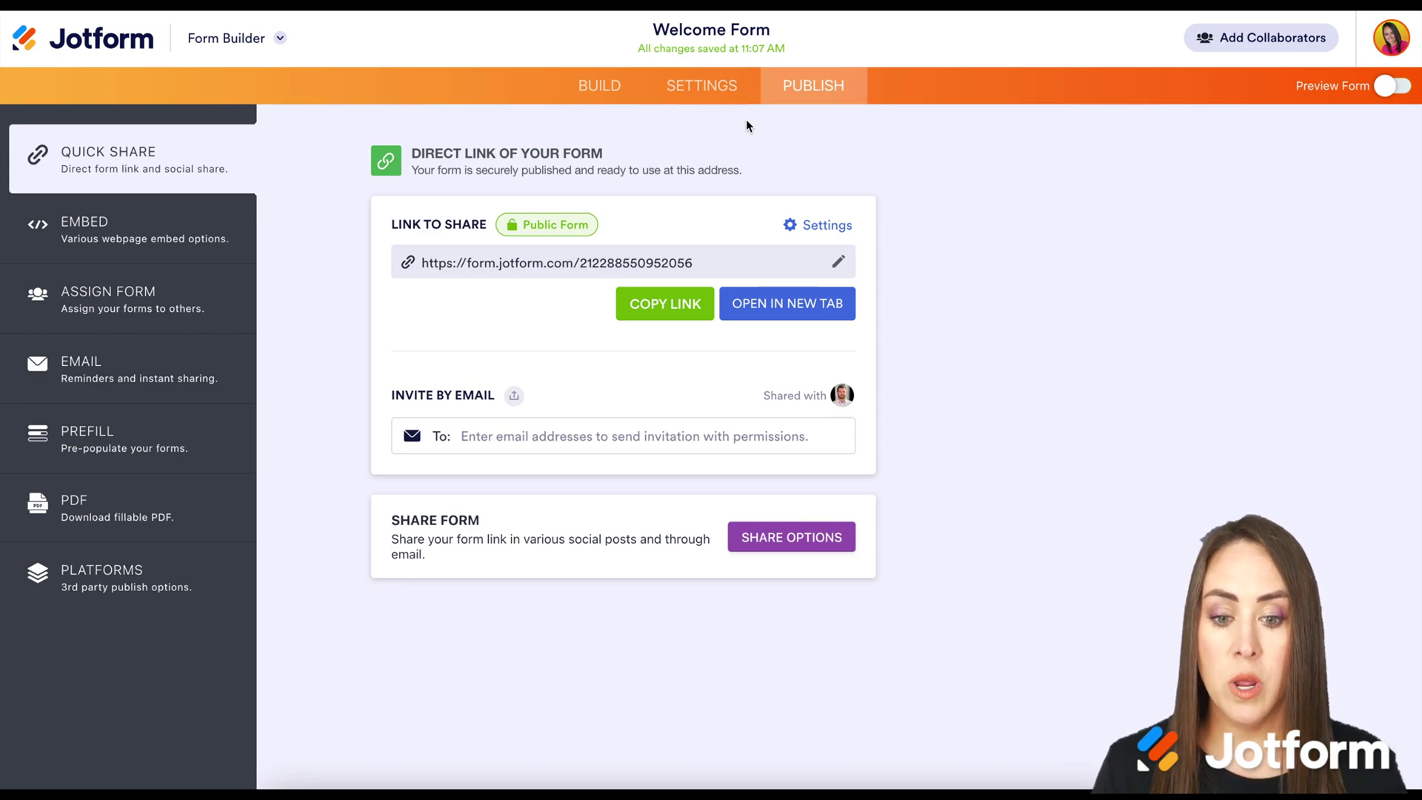
Step: Go to Publish > Prefill and choose the HubSpot Prefill card
left_click(711, 88)
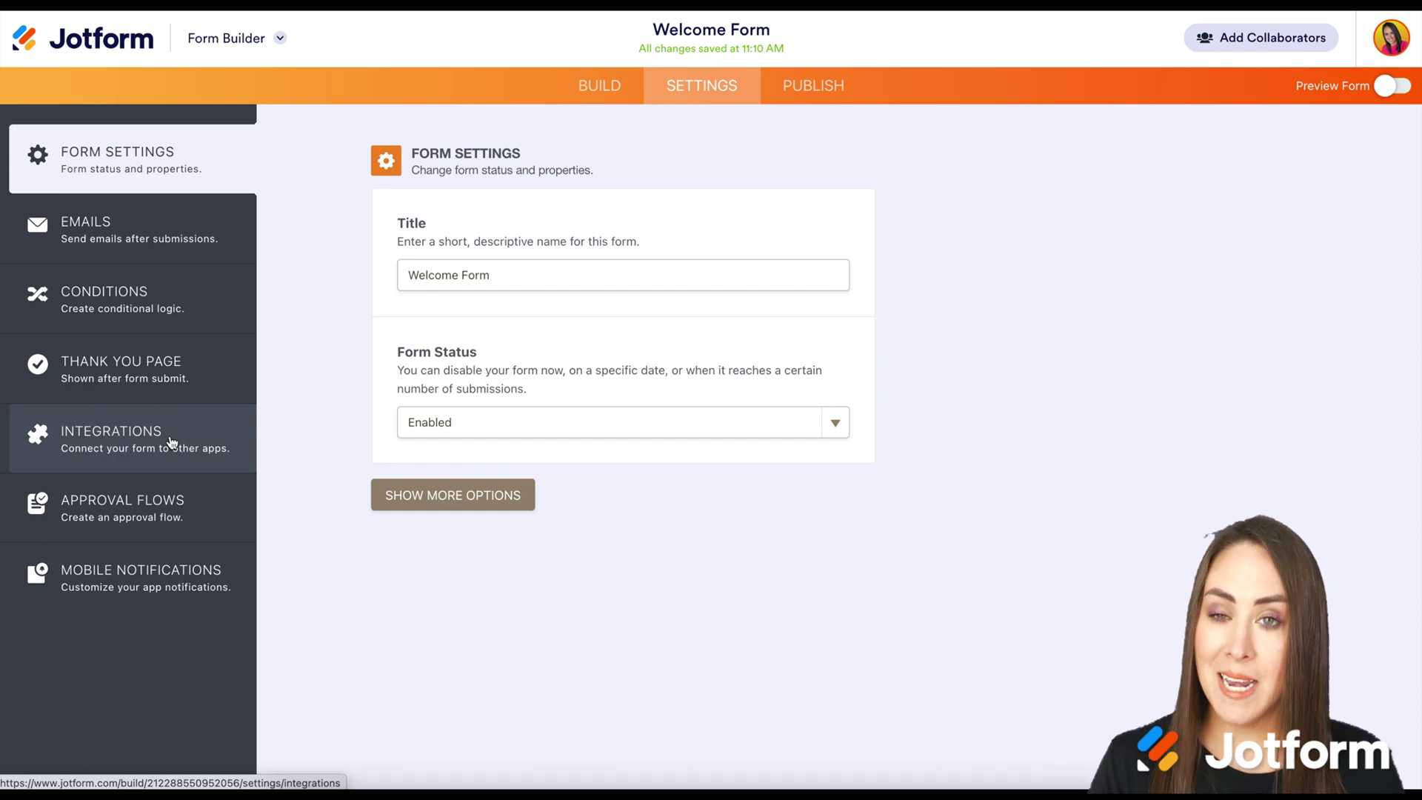
left_click(834, 86)
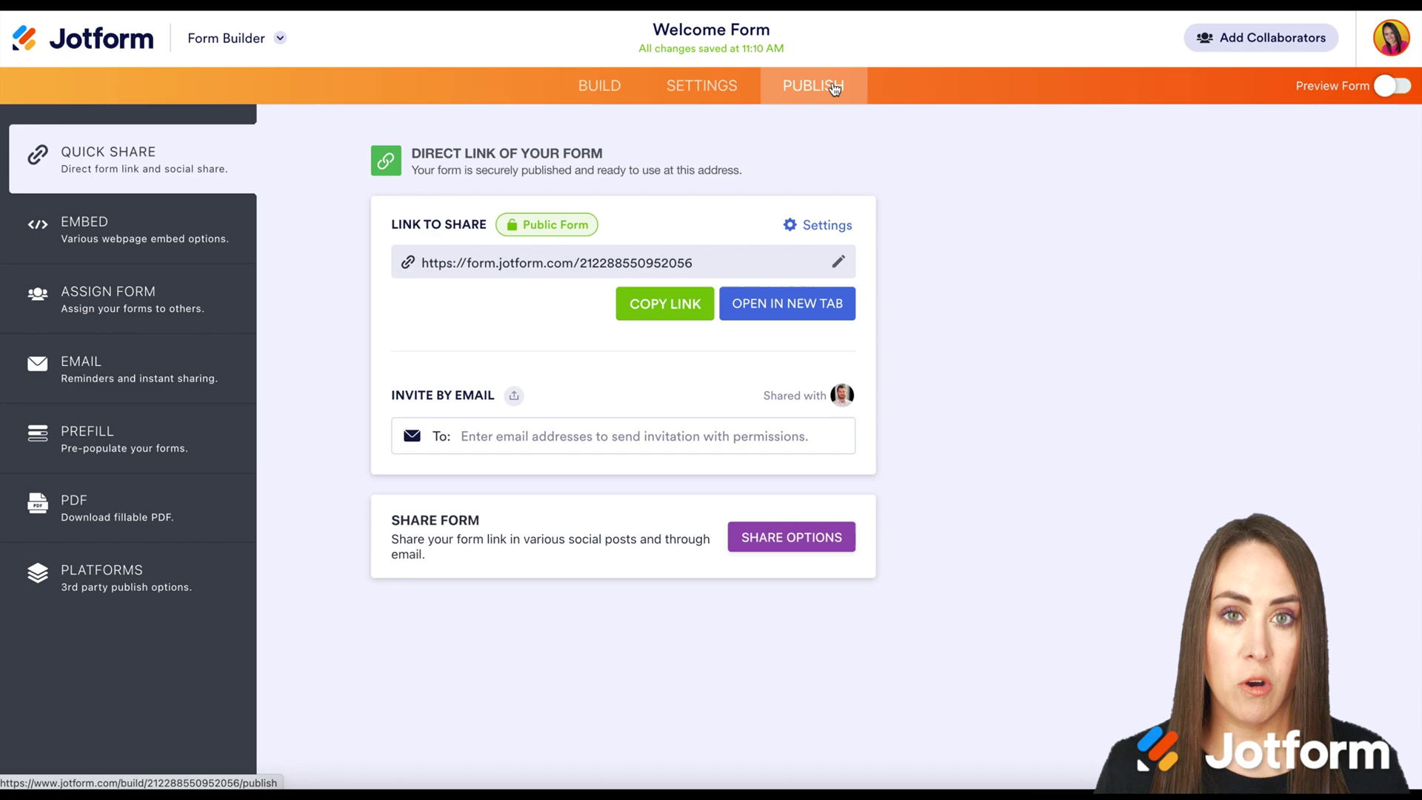
left_click(81, 455)
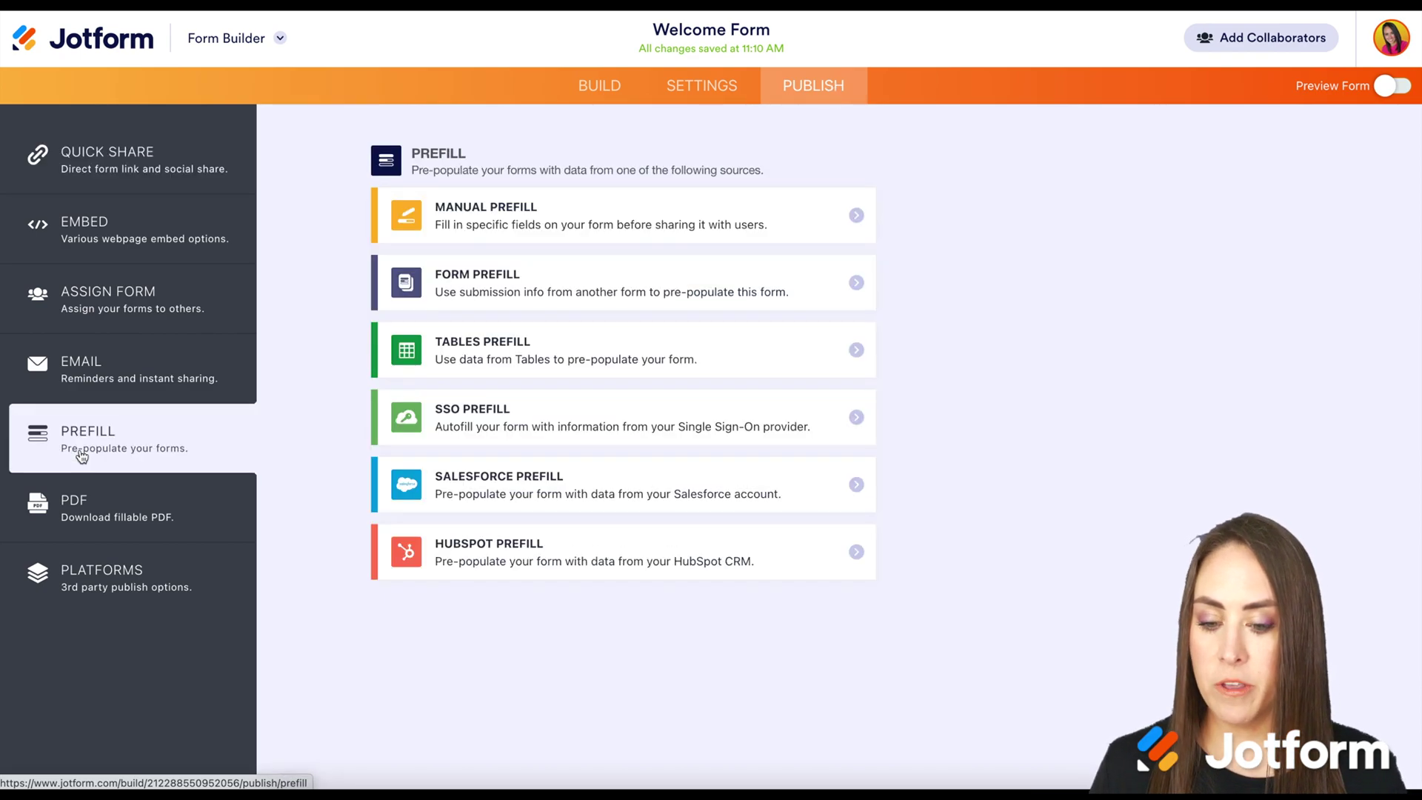
left_click(521, 558)
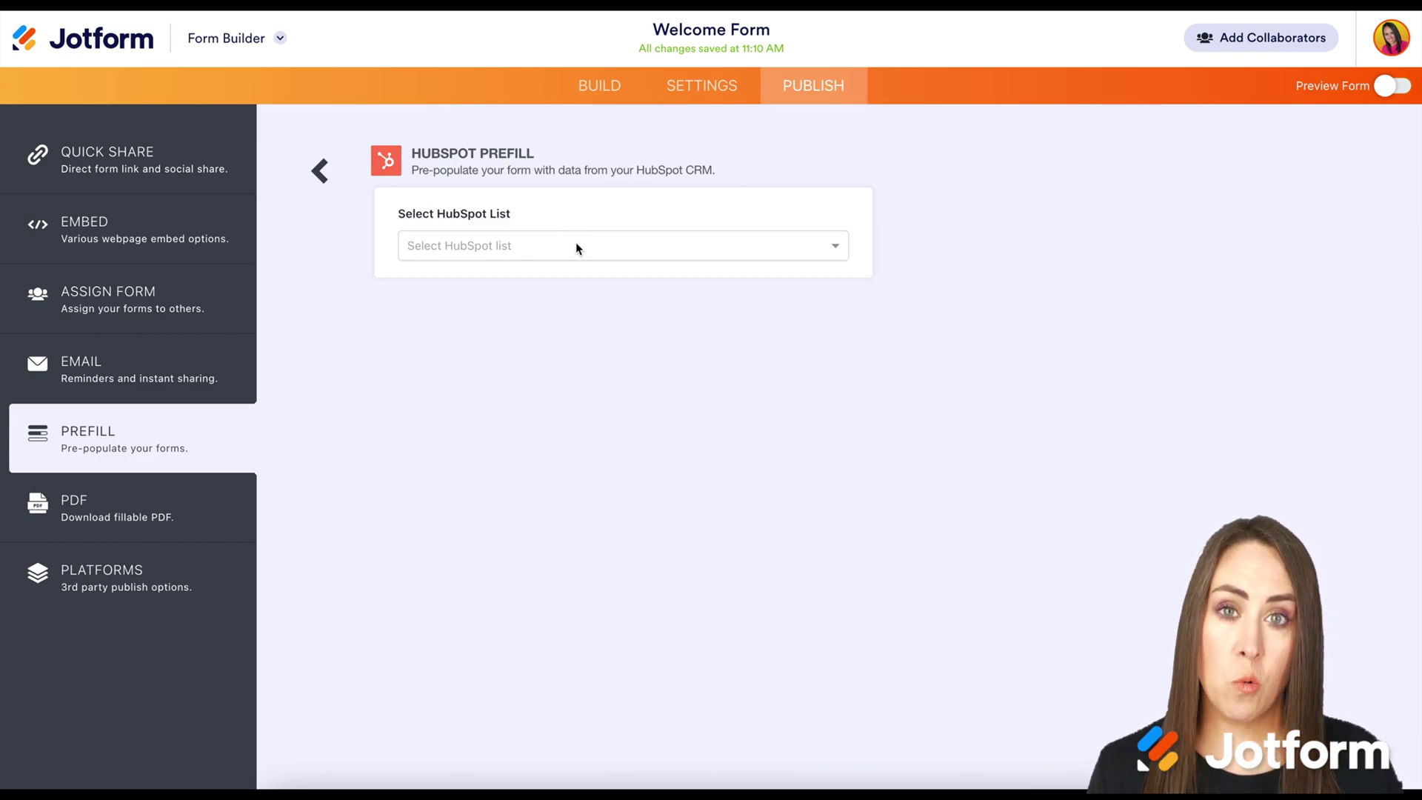
Step: Choose Contacts as the HubSpot list and save the matched prefill fields
left_click(576, 245)
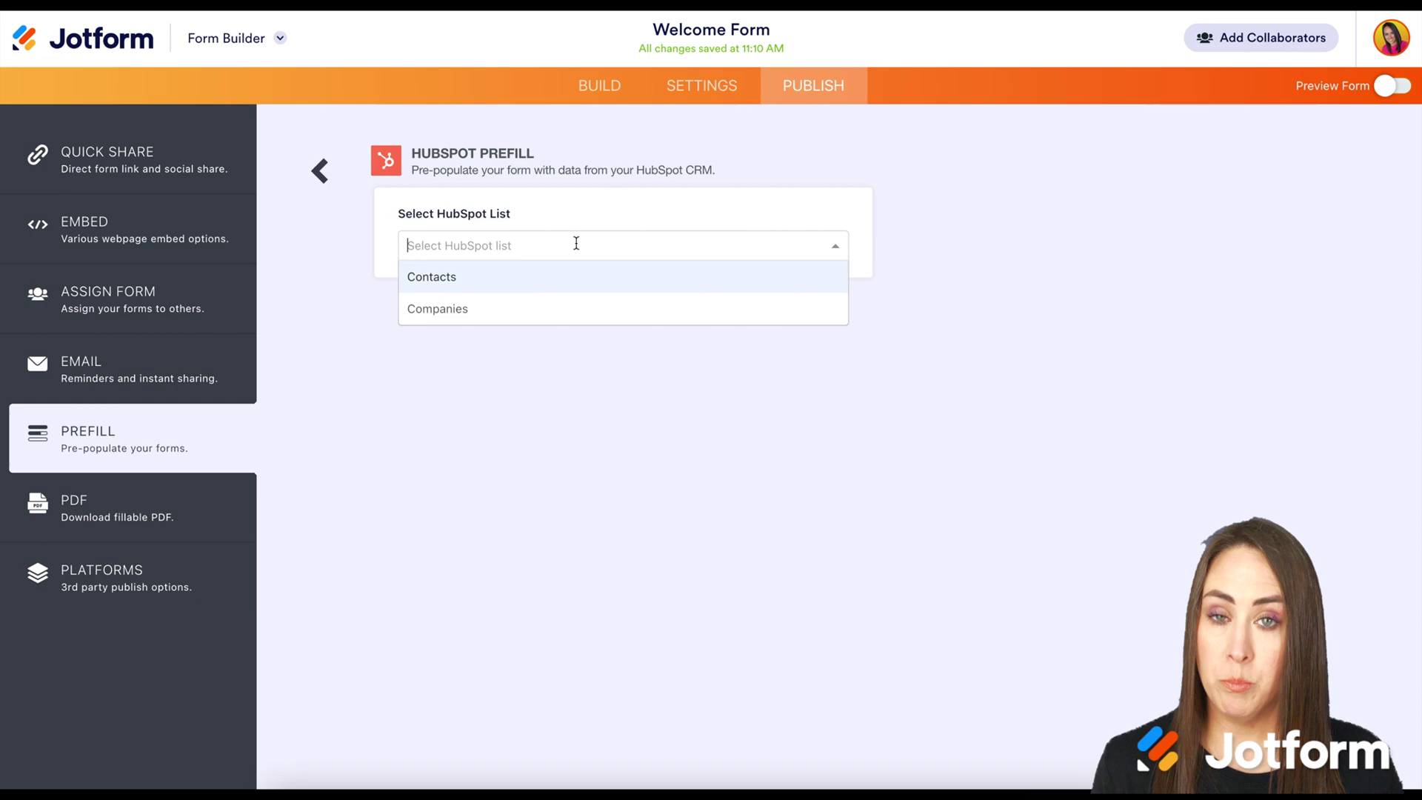
left_click(494, 288)
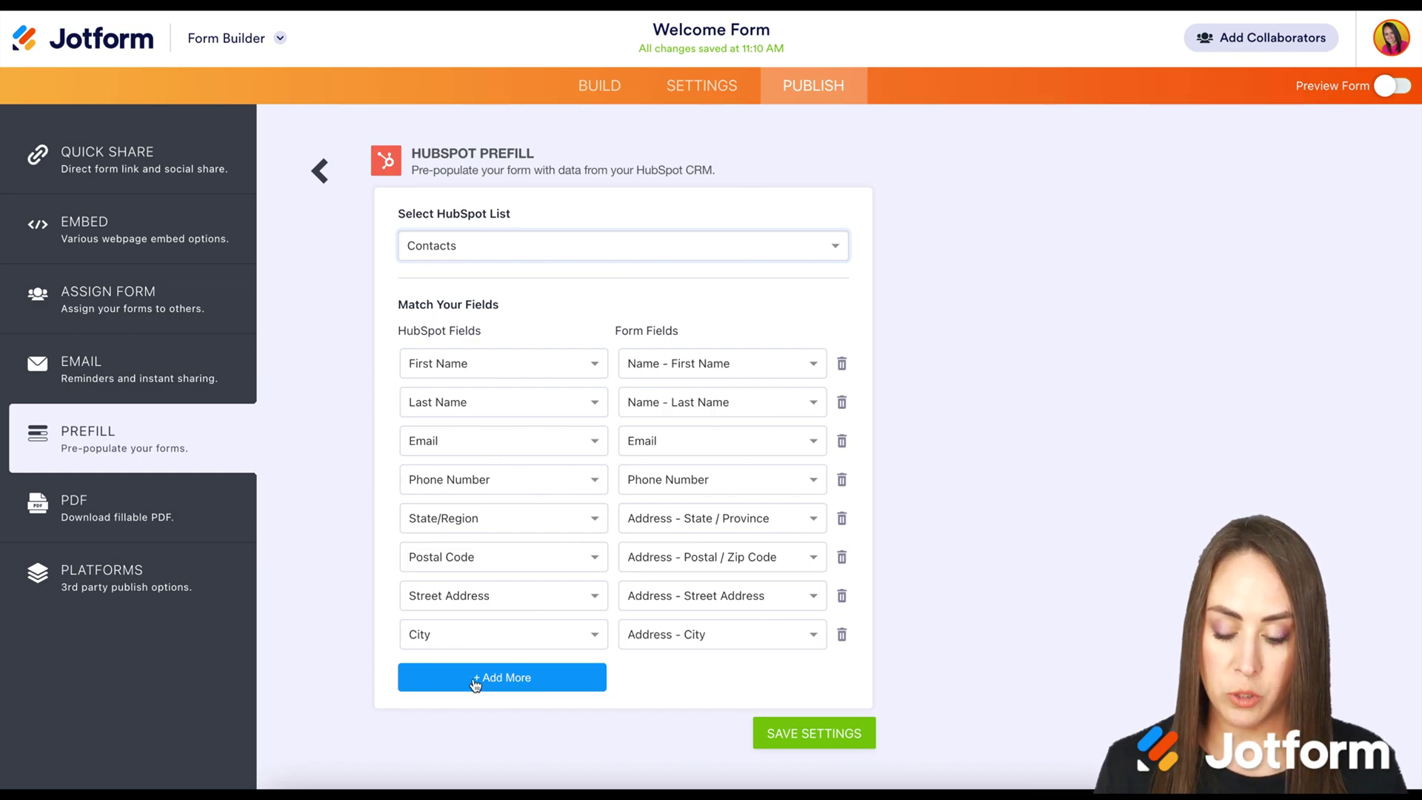
left_click(832, 741)
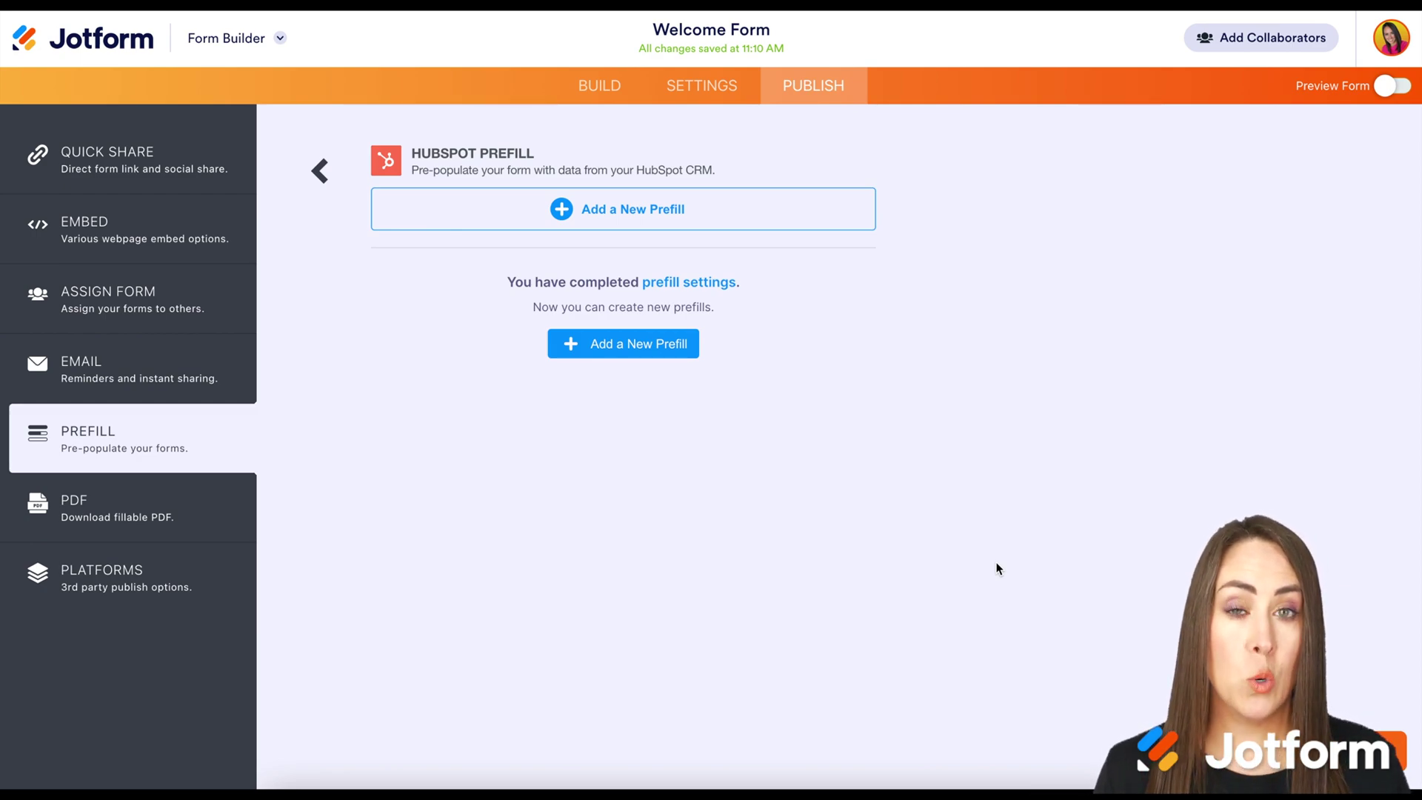
Step: Create a new prefill entry for the HubSpot contact and open its generated prefill link
left_click(643, 209)
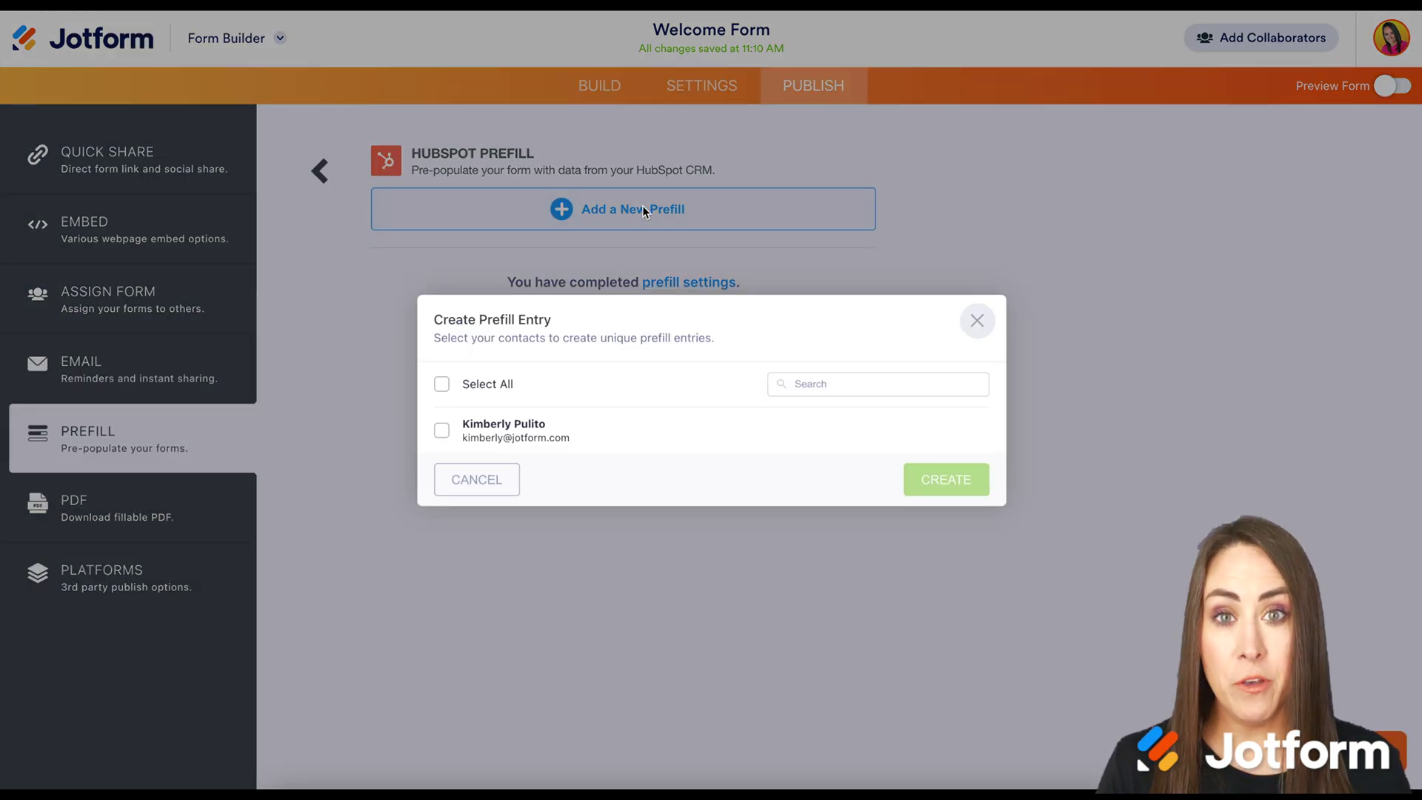
left_click(442, 431)
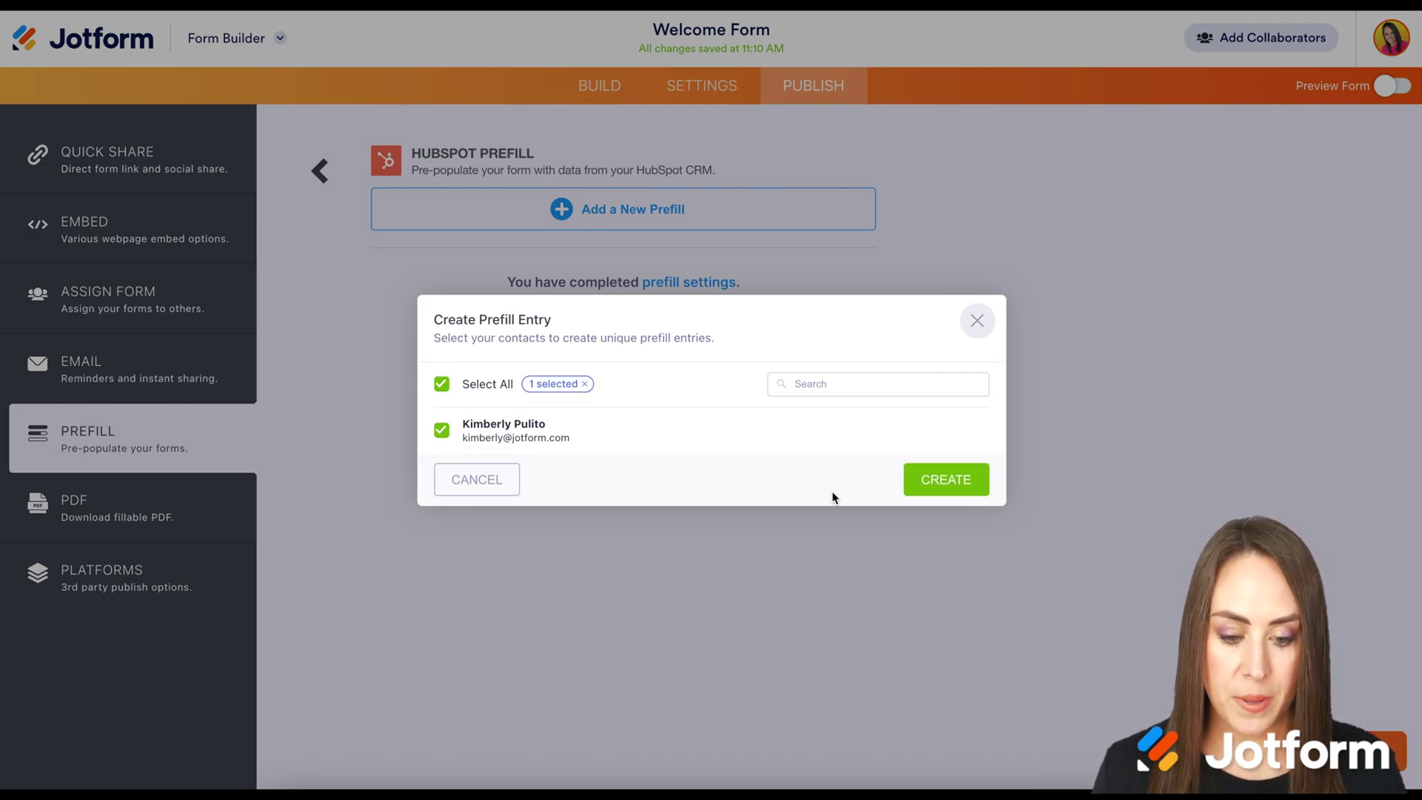
left_click(944, 494)
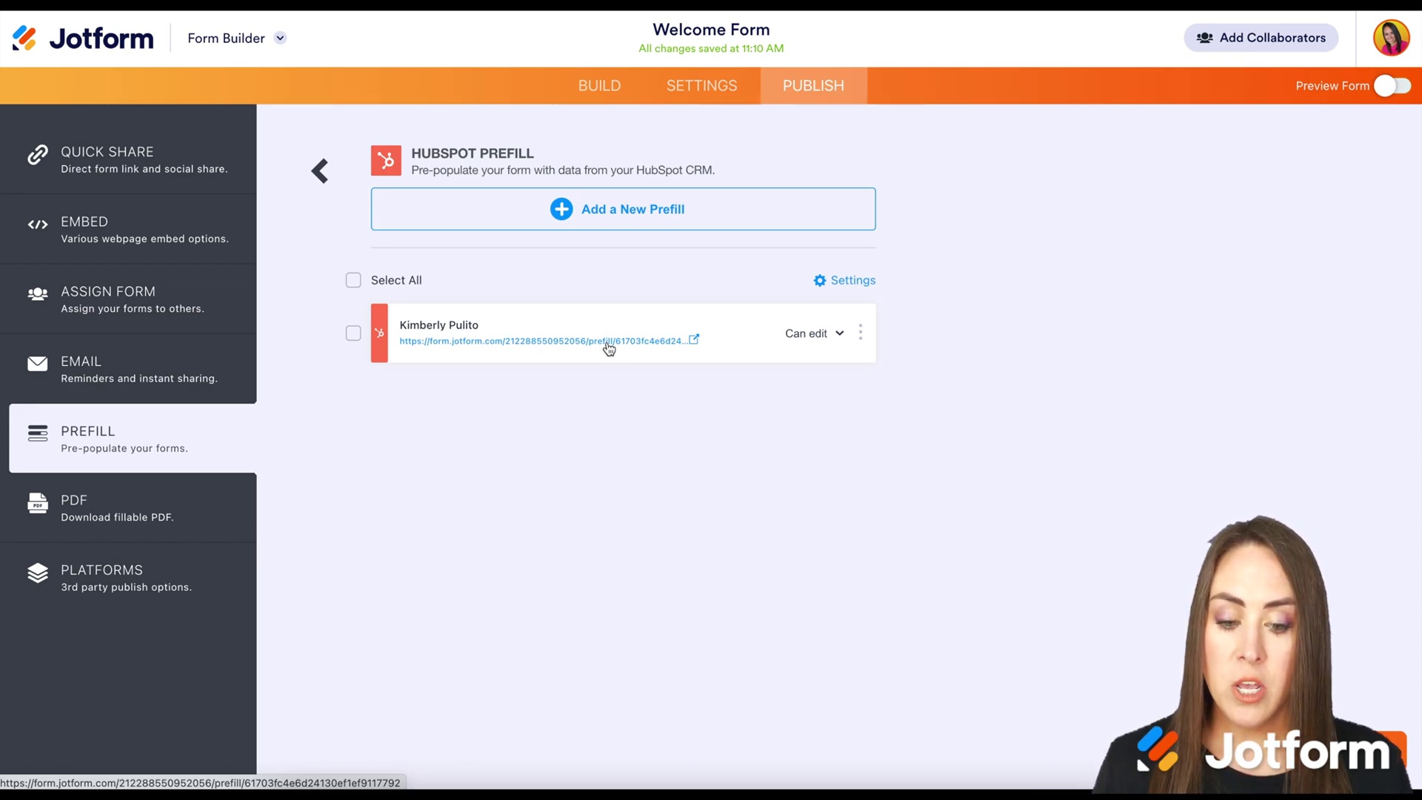
left_click(640, 350)
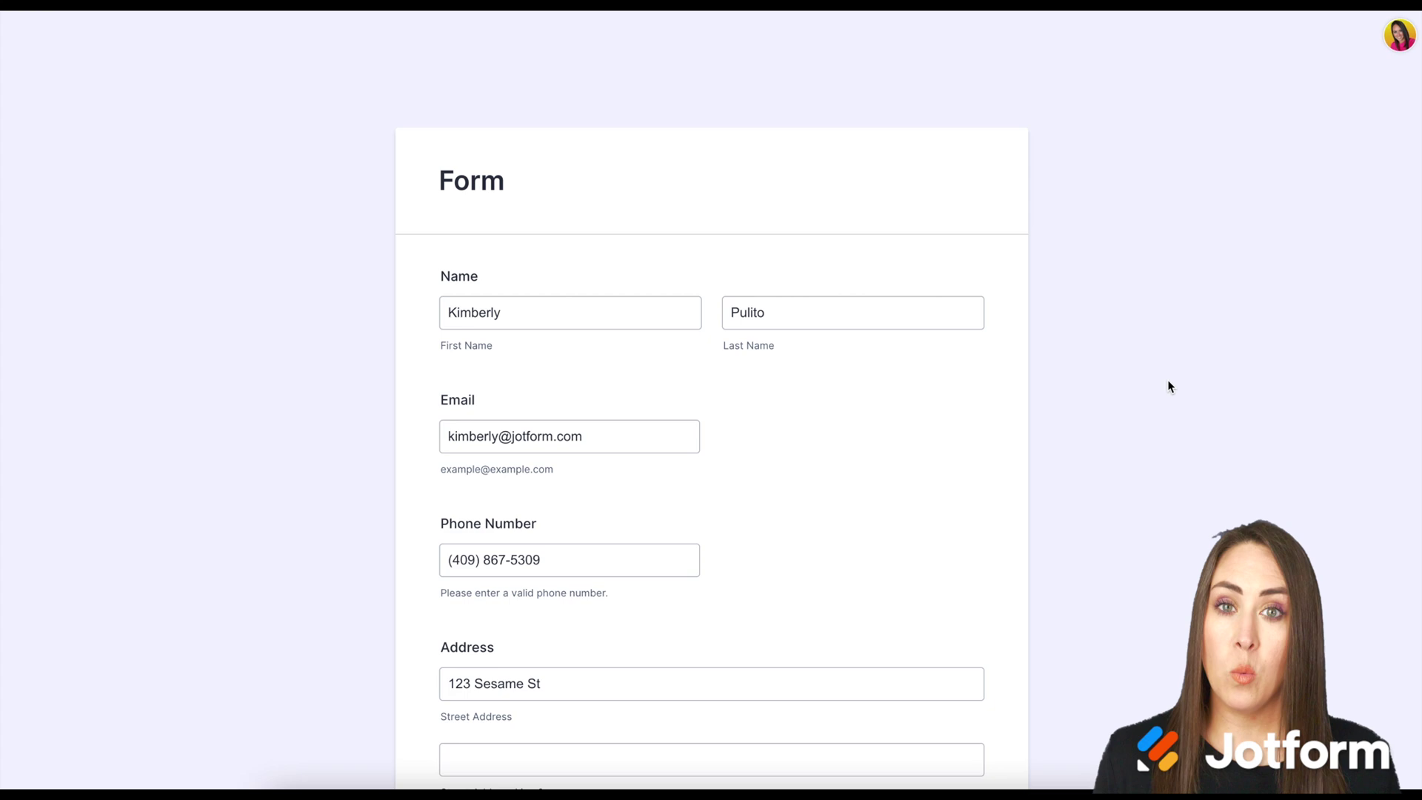
Step: Scroll down the pre-filled form and set the newsletter subscription dropdown to Yes
scroll(1169, 386, "down", 5)
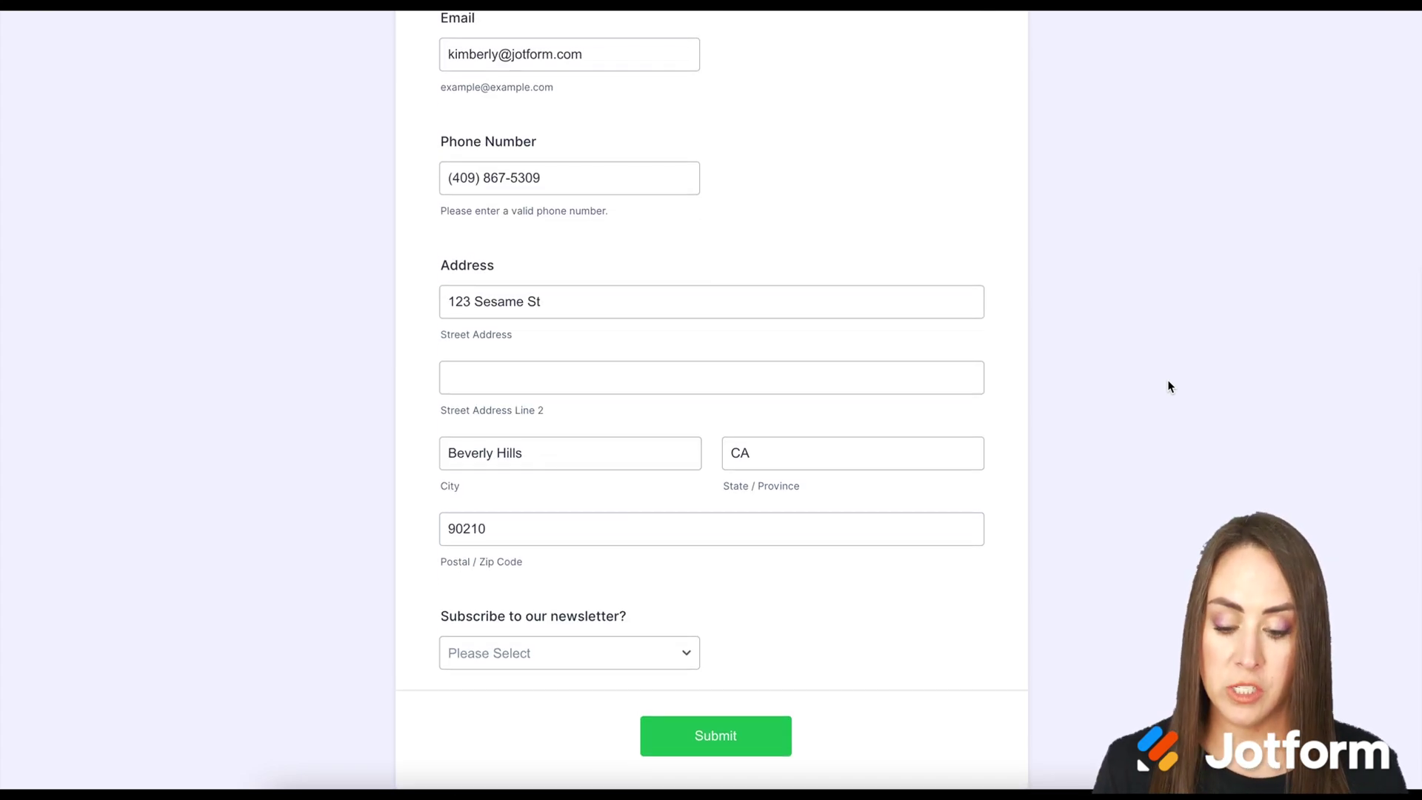
left_click(627, 645)
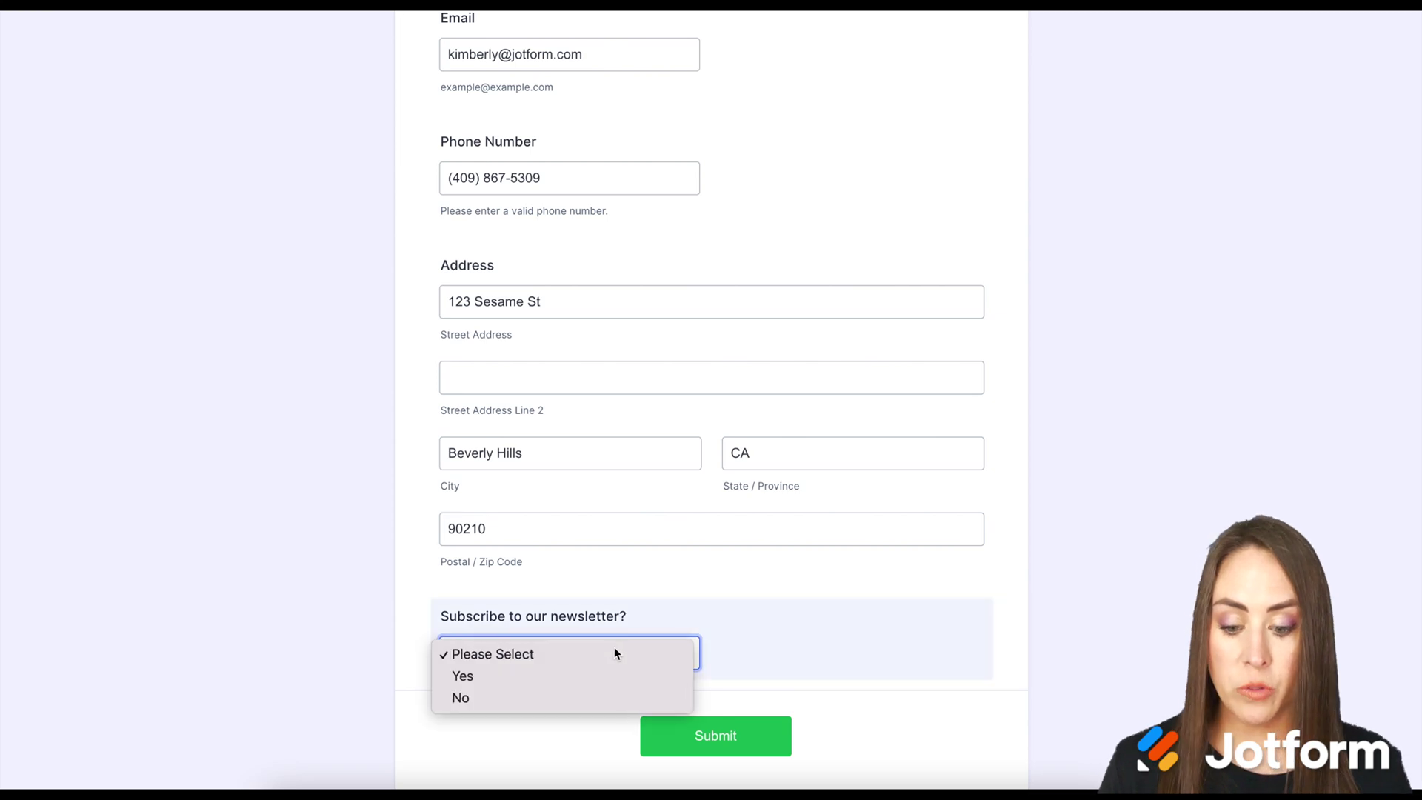
left_click(539, 676)
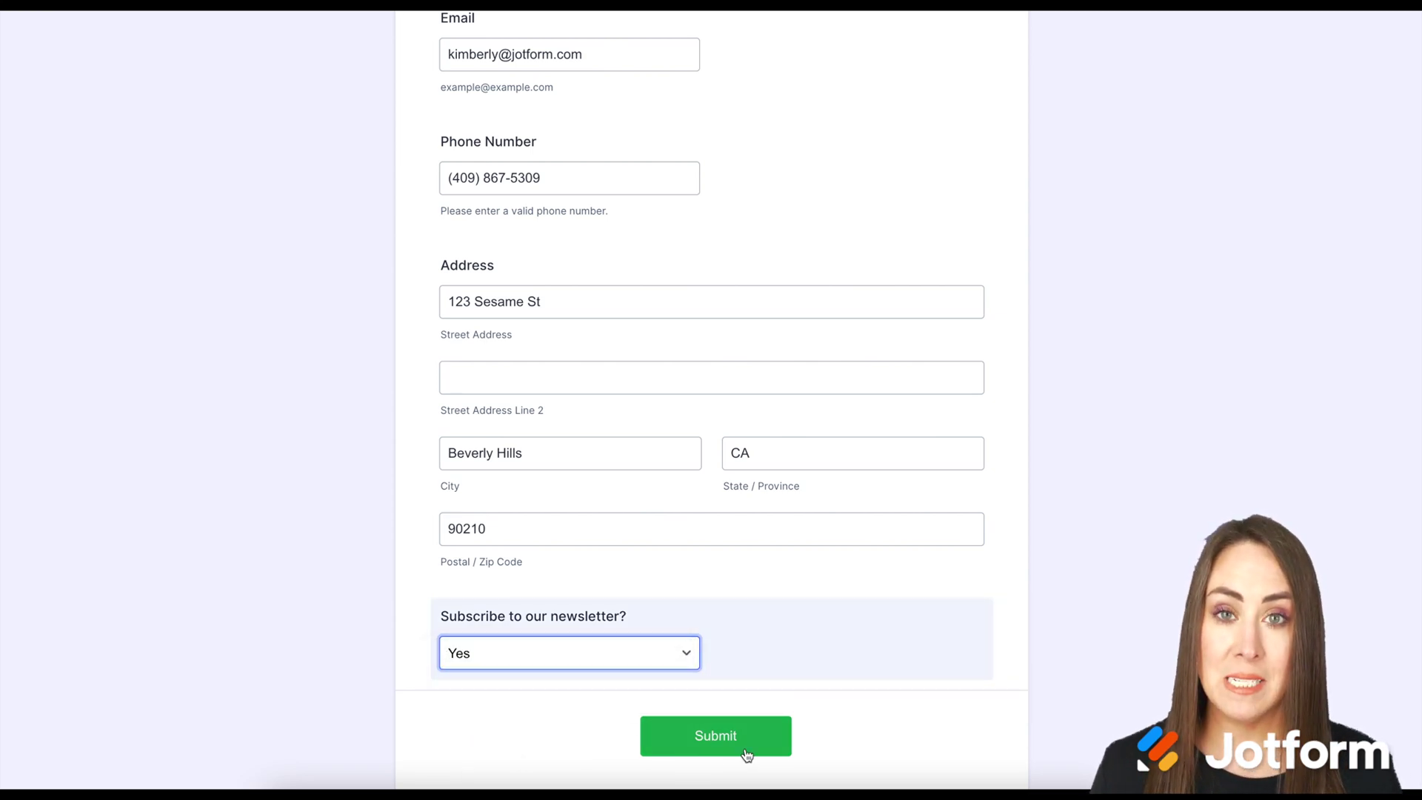